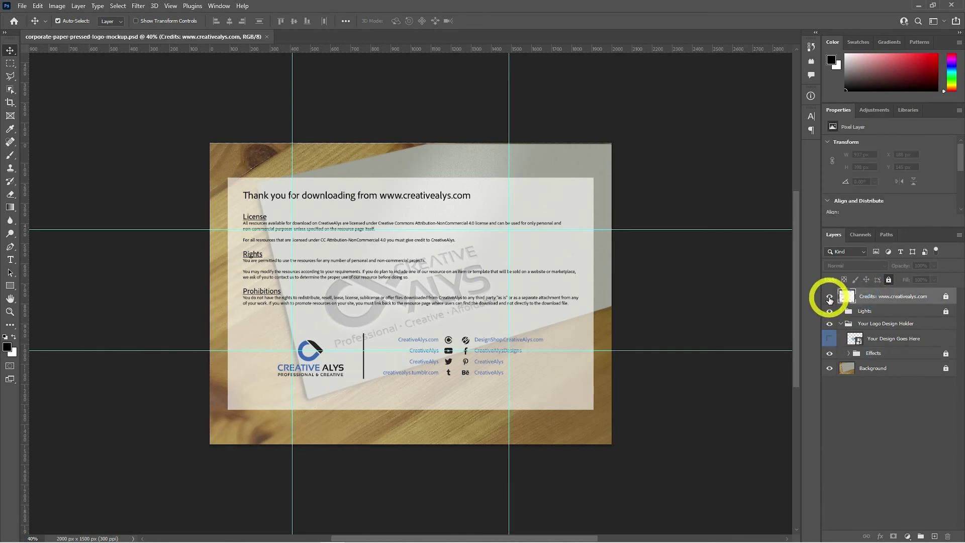
Hide the Credits layer and the guides in the corporate-paper-pressed-logo-mockup.psd document.
{"action": "left_click", "coordinate": [830, 297]}
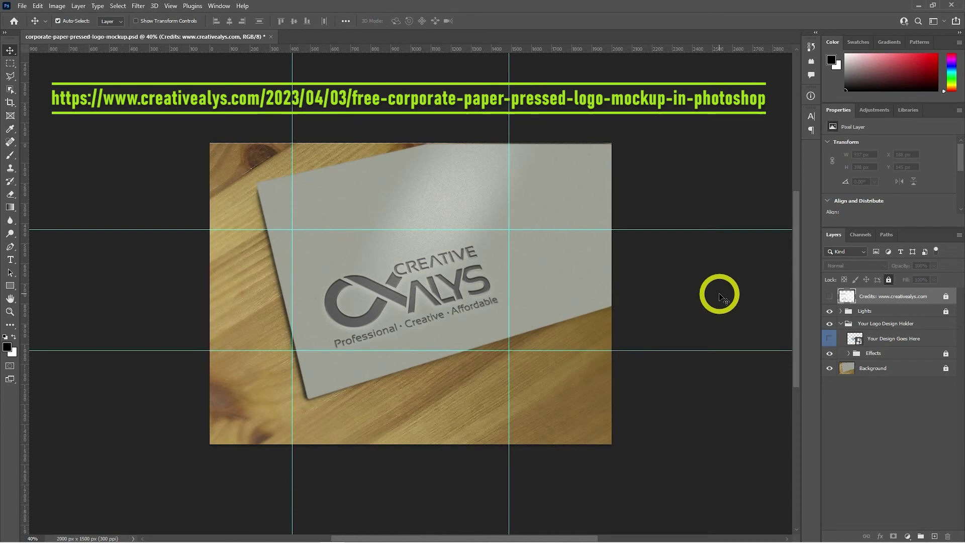
{"action": "key", "text": "ctrl+semicolon"}
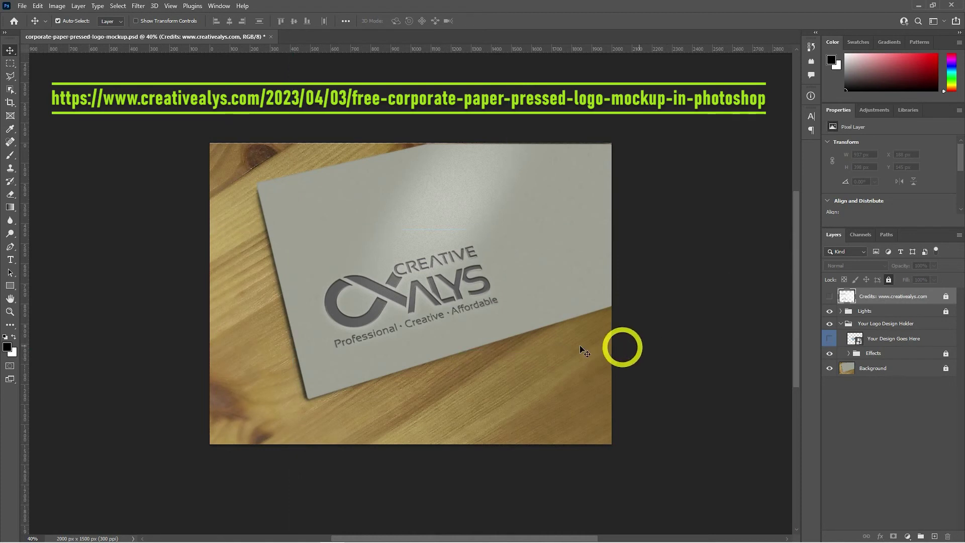
Examine the pressed logo on the card up close and within the whole mockup.
{"action": "left_click", "coordinate": [401, 326], "text": "ctrl"}
{"action": "left_click", "coordinate": [399, 322], "text": "ctrl"}
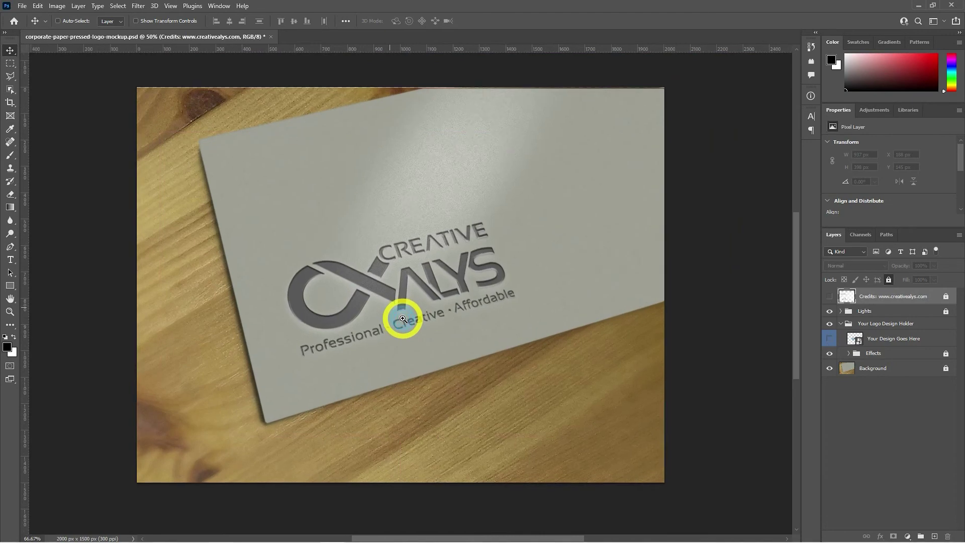
{"action": "left_click", "coordinate": [395, 313], "text": "ctrl"}
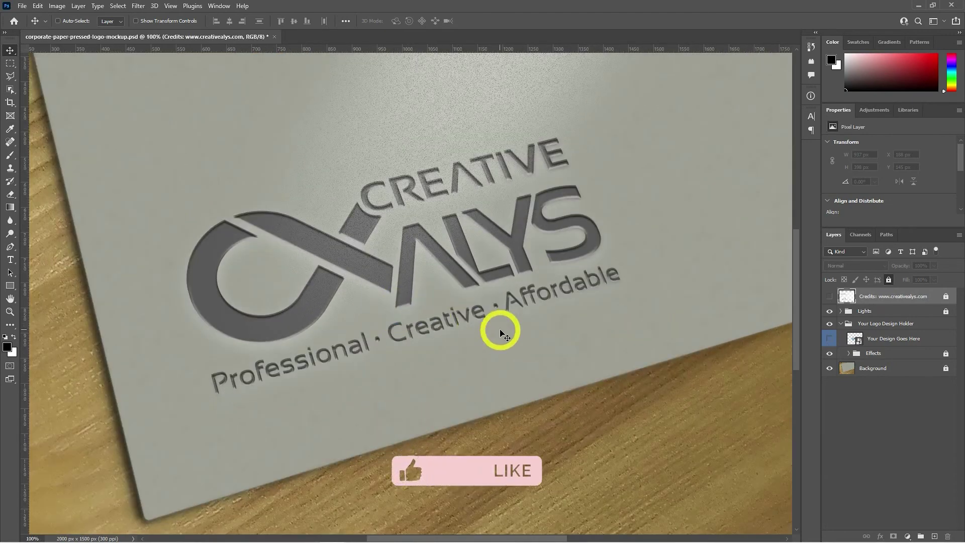
{"action": "left_click", "coordinate": [500, 331], "text": "alt"}
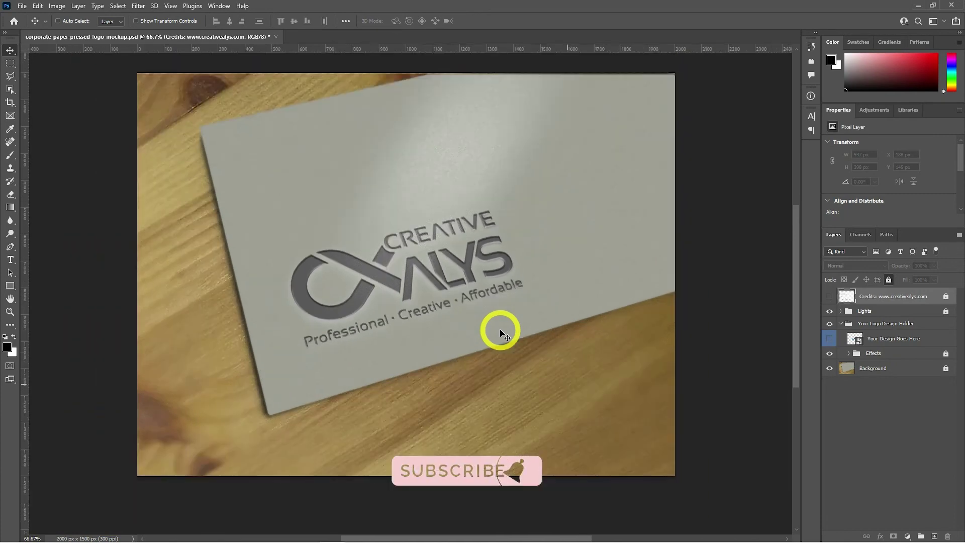
{"action": "left_click", "coordinate": [500, 332], "text": "alt"}
{"action": "left_click", "coordinate": [500, 332], "text": "alt"}
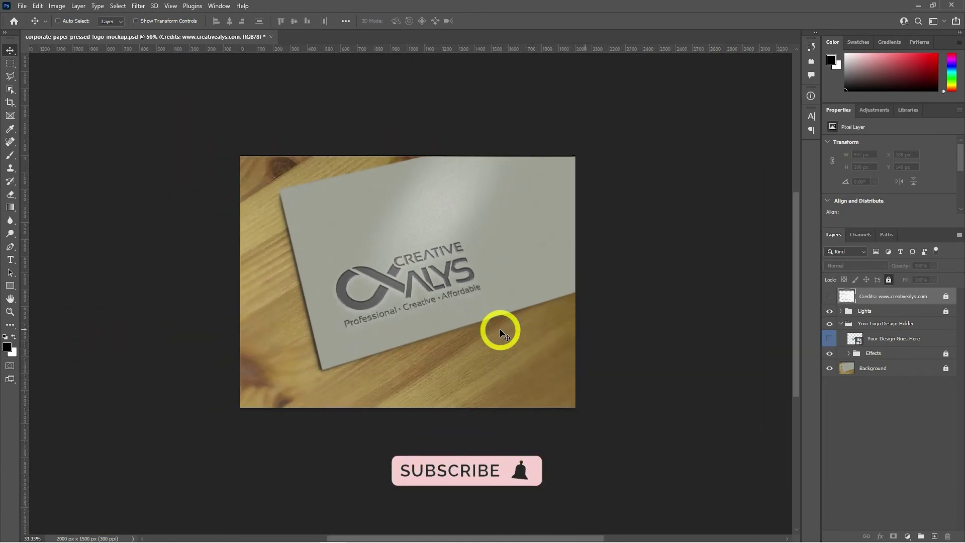
{"action": "key", "text": "ctrl"}
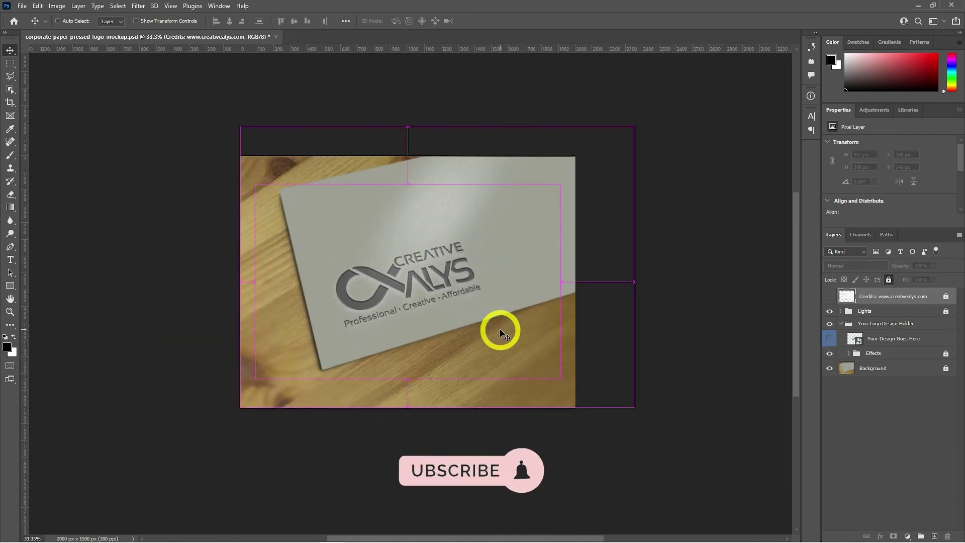
{"action": "key", "text": "ctrl+plus"}
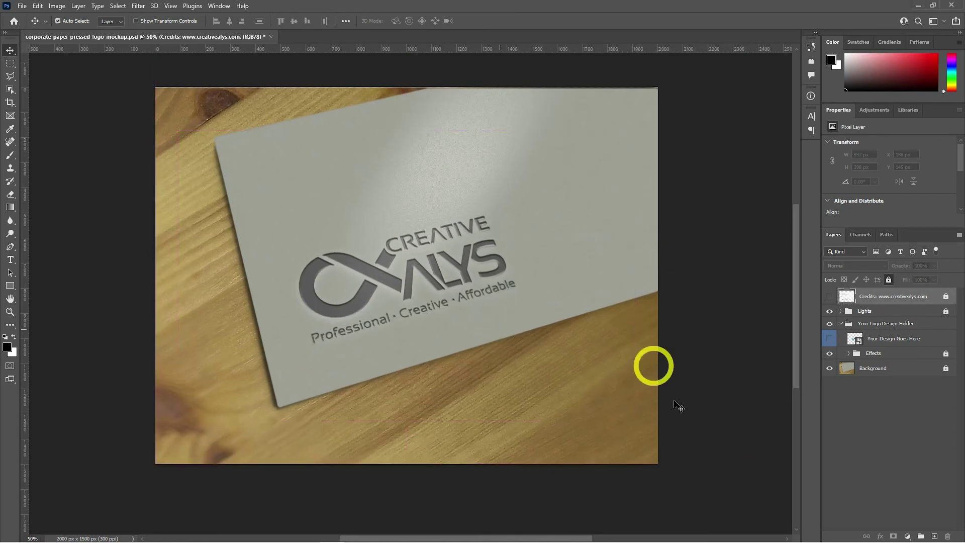
Compare the mockup without and with the Lights group, and review the Your Logo Design Holder and Effects groups.
{"action": "left_click", "coordinate": [829, 311]}
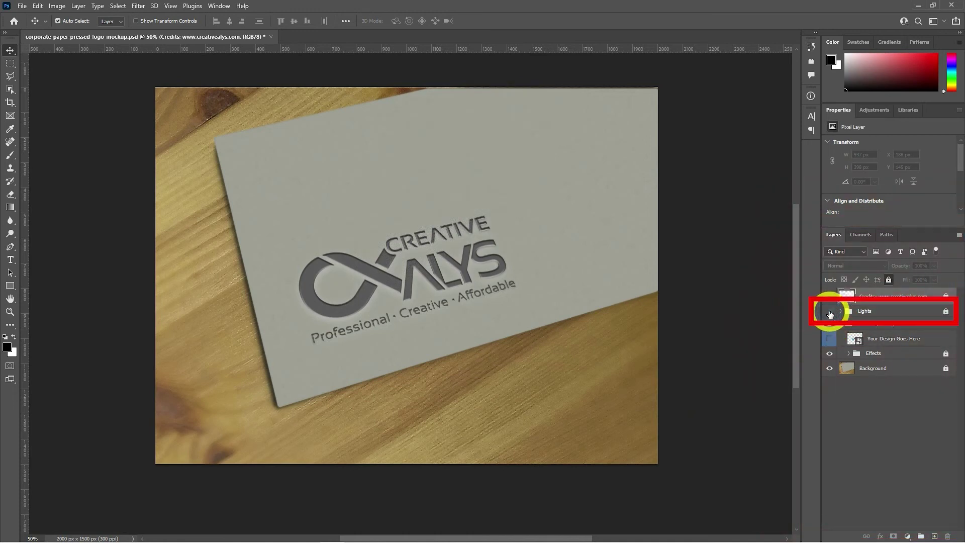
{"action": "left_click", "coordinate": [829, 312]}
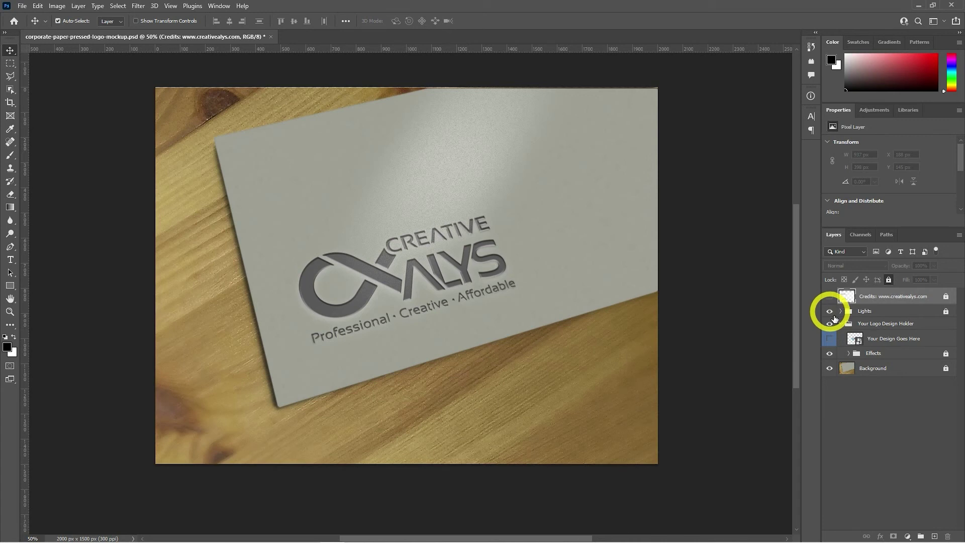
{"action": "left_click", "coordinate": [870, 324]}
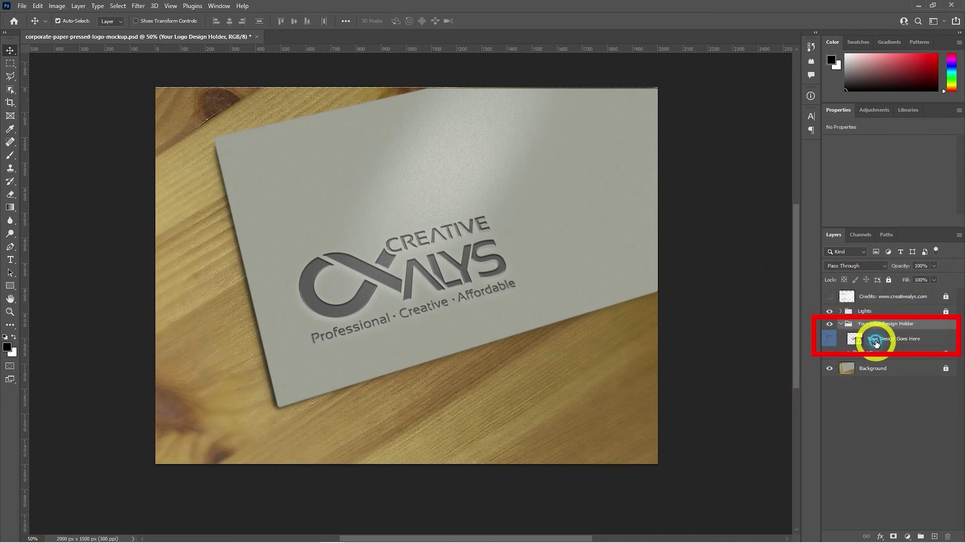
{"action": "left_click", "coordinate": [877, 345]}
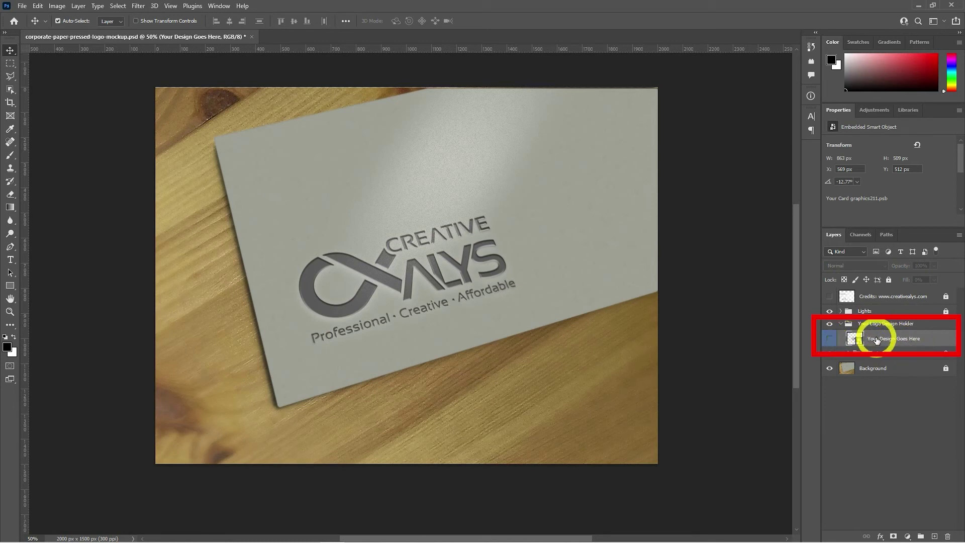
{"action": "left_click", "coordinate": [840, 357]}
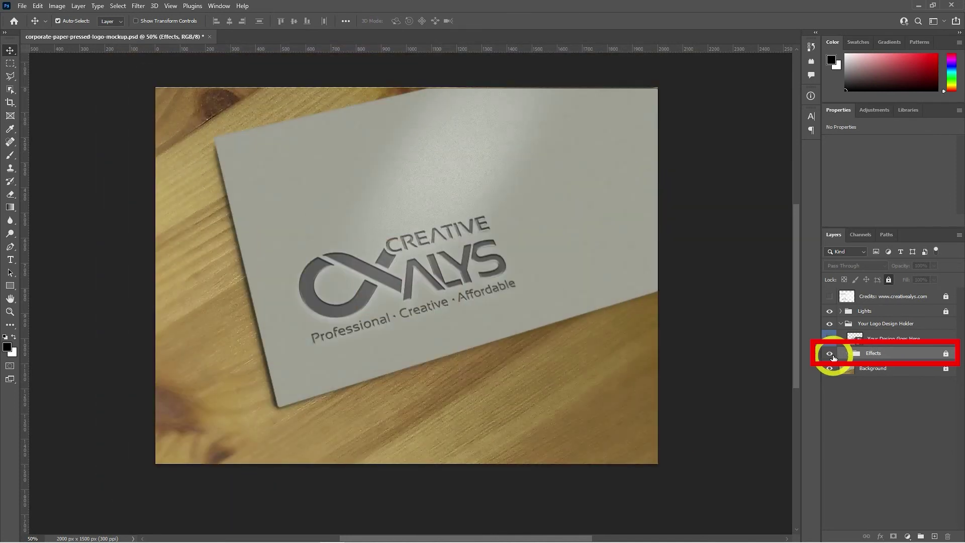
Open the contents of the Your Design Goes Here smart object for editing.
{"action": "left_click", "coordinate": [840, 338]}
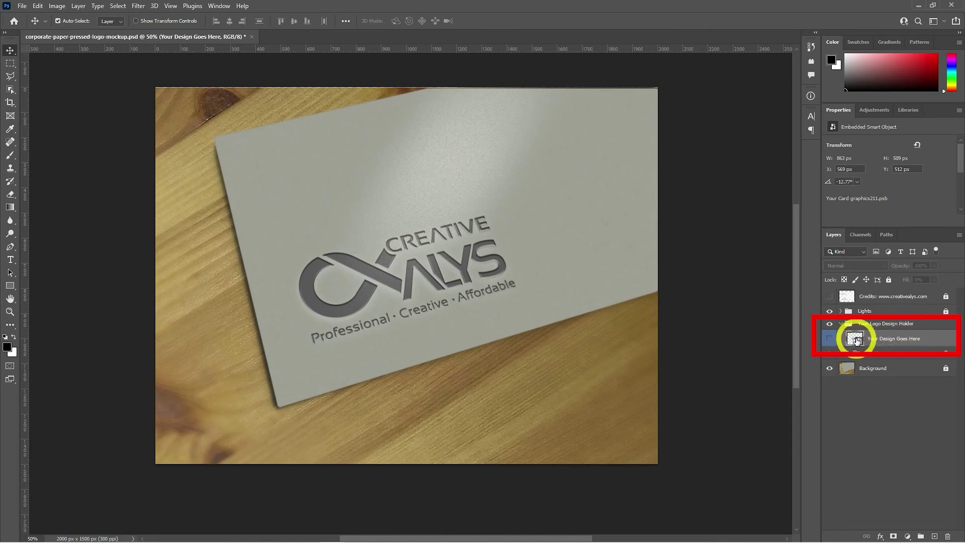
{"action": "double_click", "coordinate": [856, 338]}
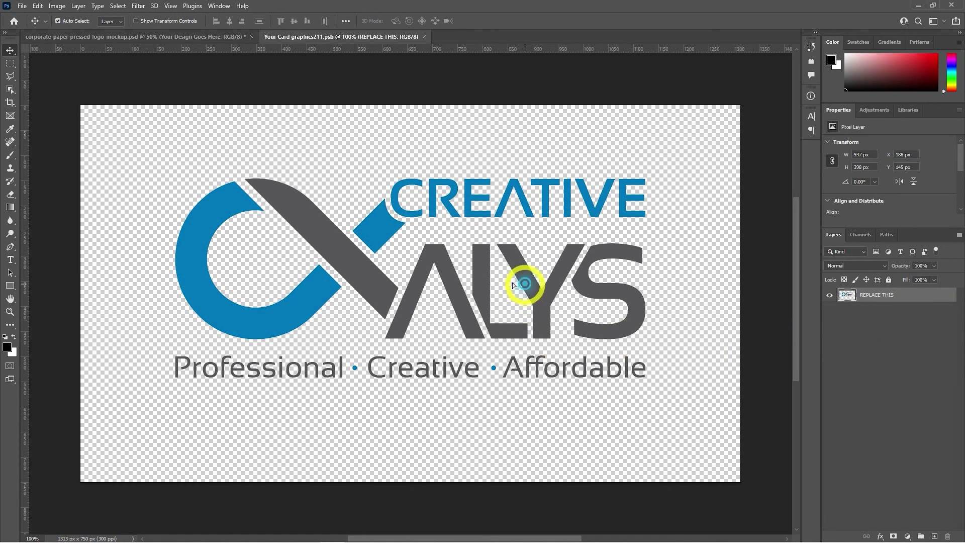
{"action": "left_click_drag", "start_coordinate": [517, 283], "coordinate": [467, 285]}
{"action": "key", "text": "ctrl+z"}
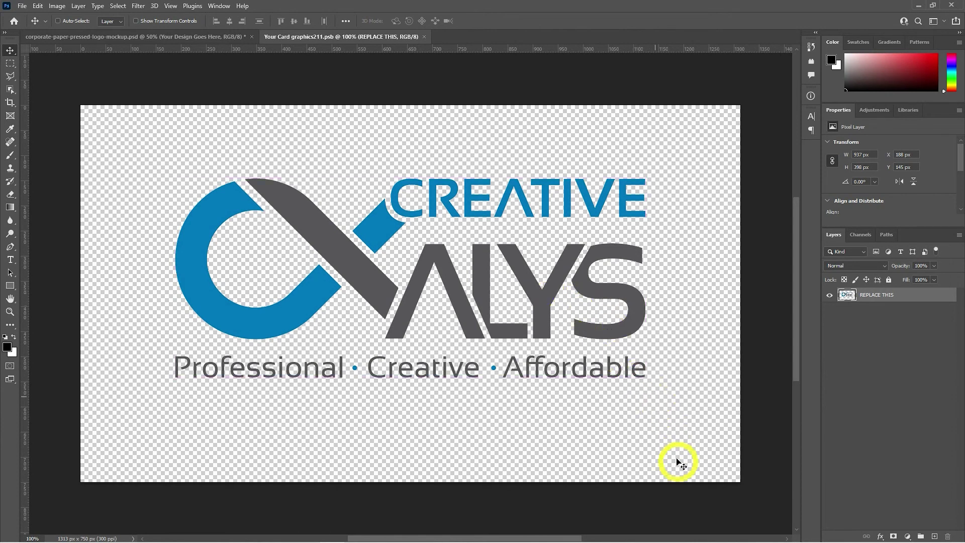
{"action": "mouse_move", "coordinate": [543, 298]}
{"action": "left_mouse_down"}
{"action": "mouse_move", "coordinate": [568, 272]}
{"action": "mouse_move", "coordinate": [552, 298]}
{"action": "left_mouse_up"}
Switch to logos-to-try.ai in Illustrator and copy the four-circle Creative Alys "Professional & Creative" logo.
{"action": "key", "text": "alt+Tab"}
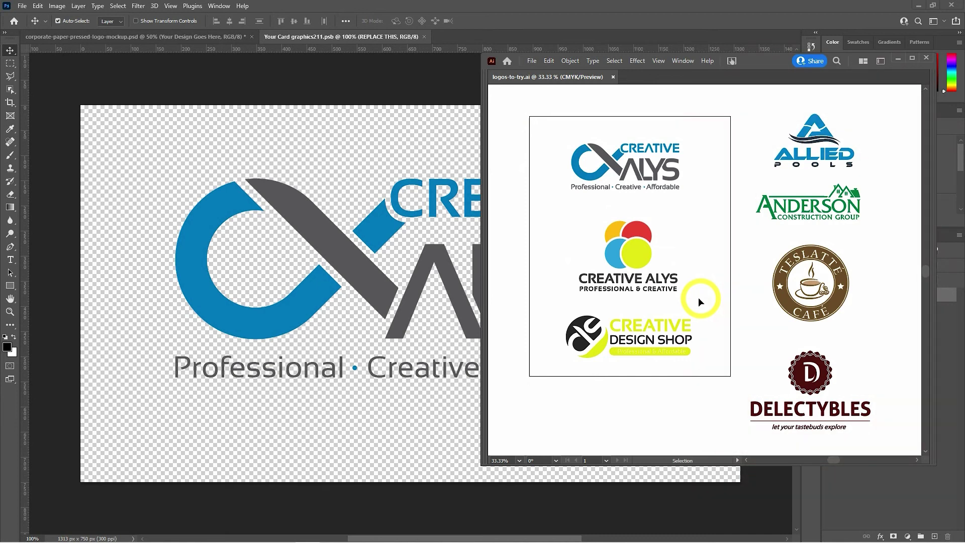
{"action": "left_click_drag", "start_coordinate": [699, 299], "coordinate": [548, 211]}
{"action": "left_click", "coordinate": [549, 60]}
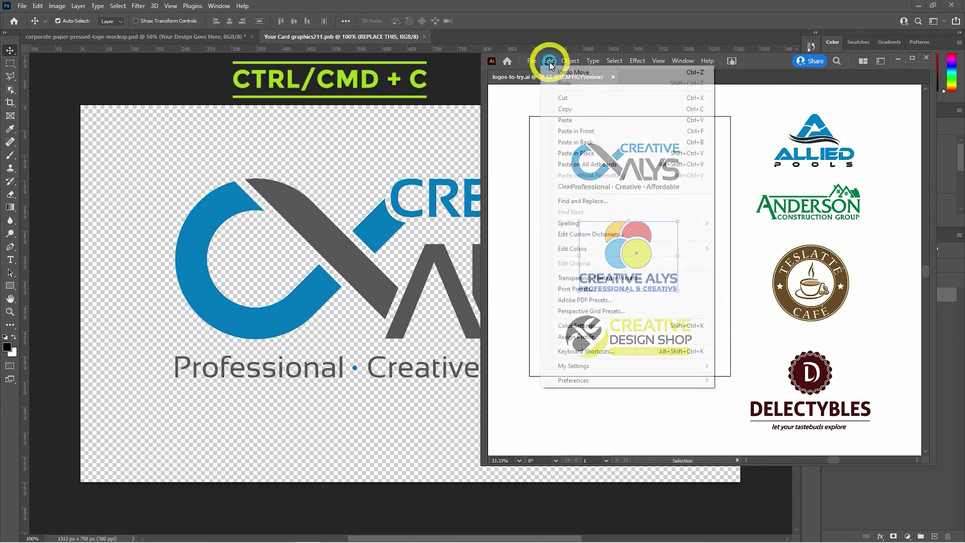
{"action": "left_click", "coordinate": [568, 109]}
Switch back to Photoshop and paste the copied logo into the smart object document as a Smart Object.
{"action": "left_click", "coordinate": [429, 133]}
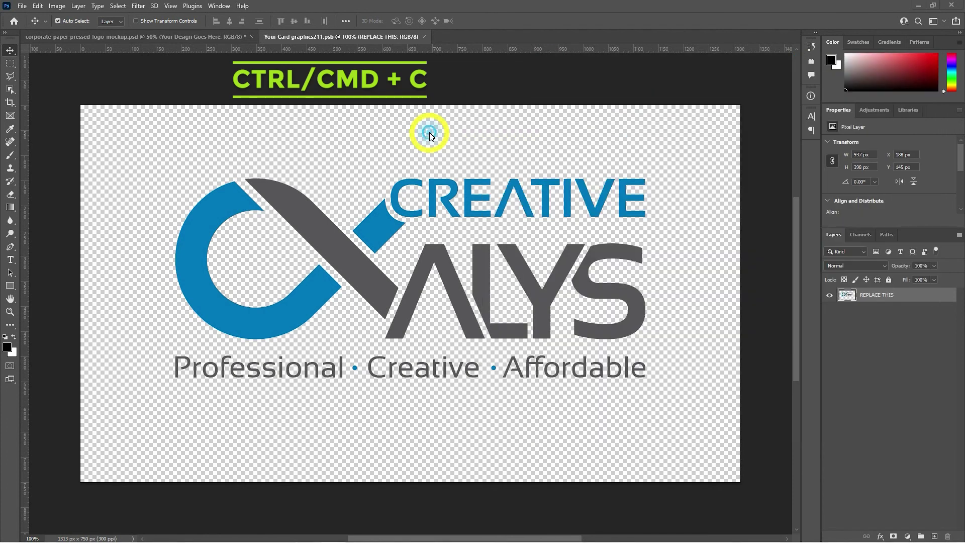
{"action": "left_click", "coordinate": [38, 6]}
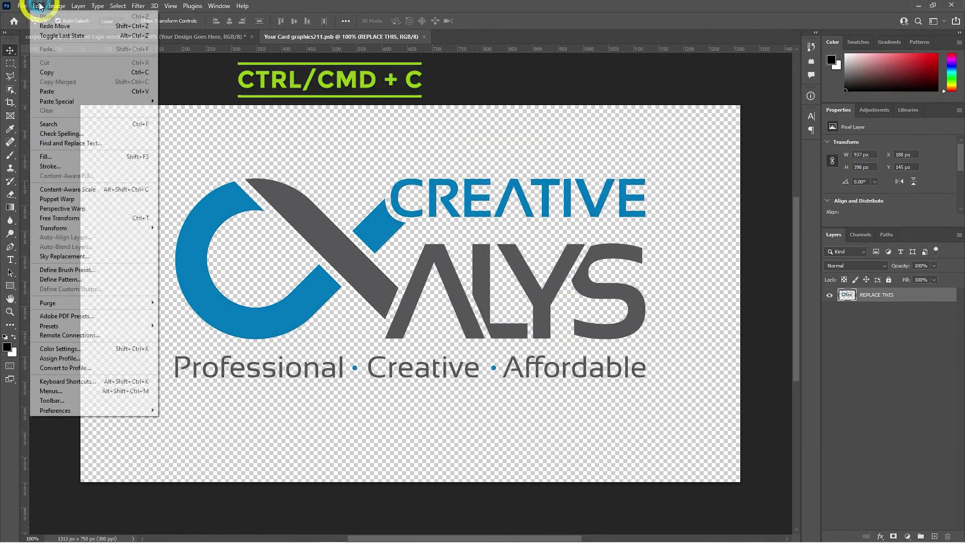
{"action": "left_click", "coordinate": [59, 92]}
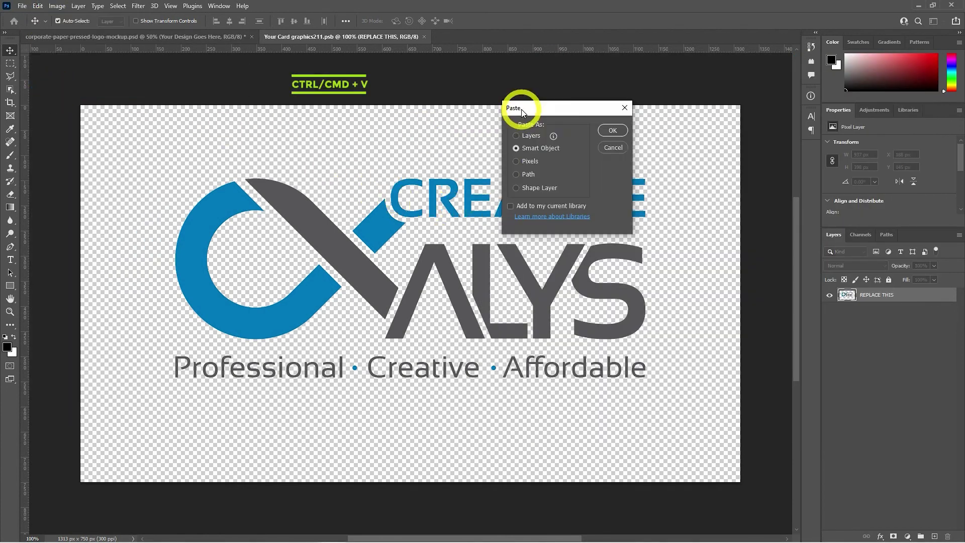
{"action": "left_click", "coordinate": [613, 130]}
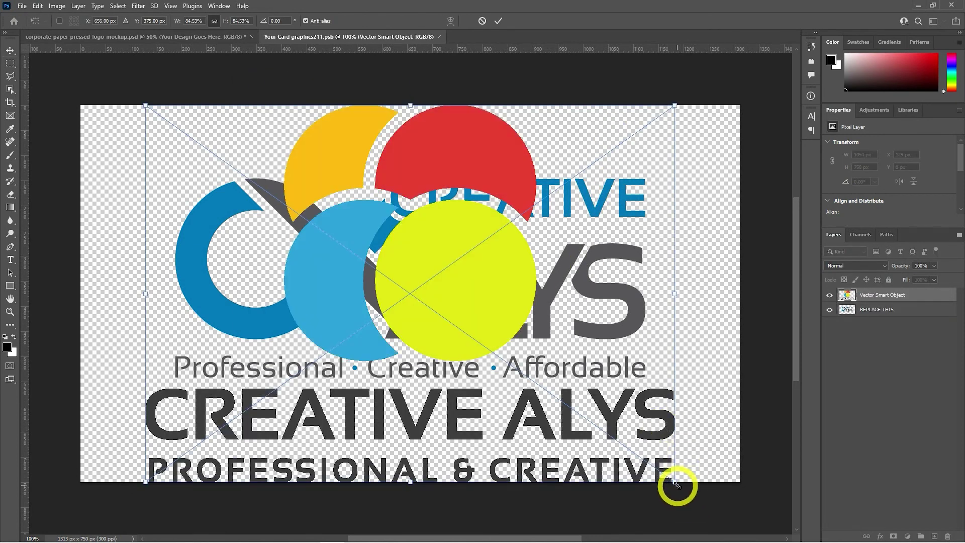
Scale the pasted logo proportionally to about 60% and move it straight up to about Y 300 px.
{"action": "left_click_drag", "start_coordinate": [675, 481], "coordinate": [594, 437]}
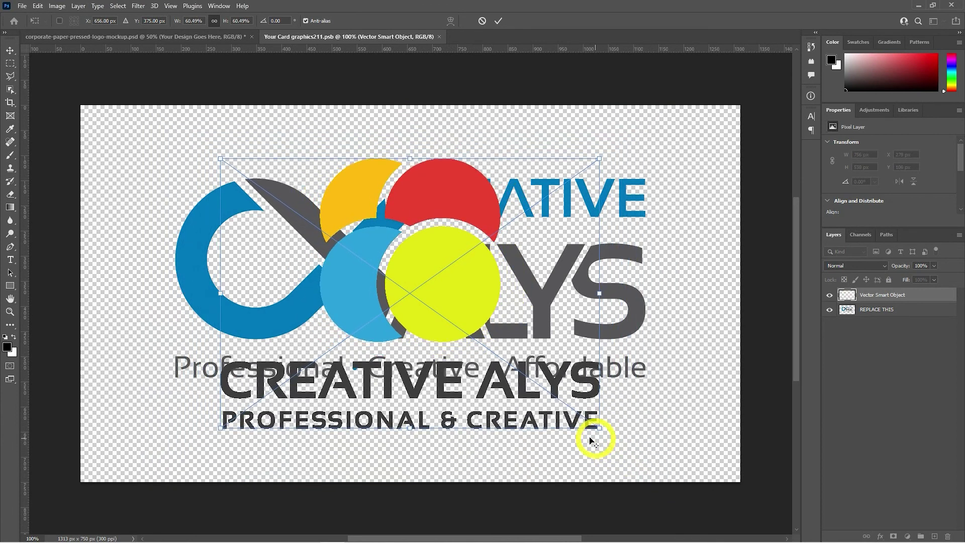
{"action": "left_click_drag", "start_coordinate": [525, 392], "coordinate": [517, 354]}
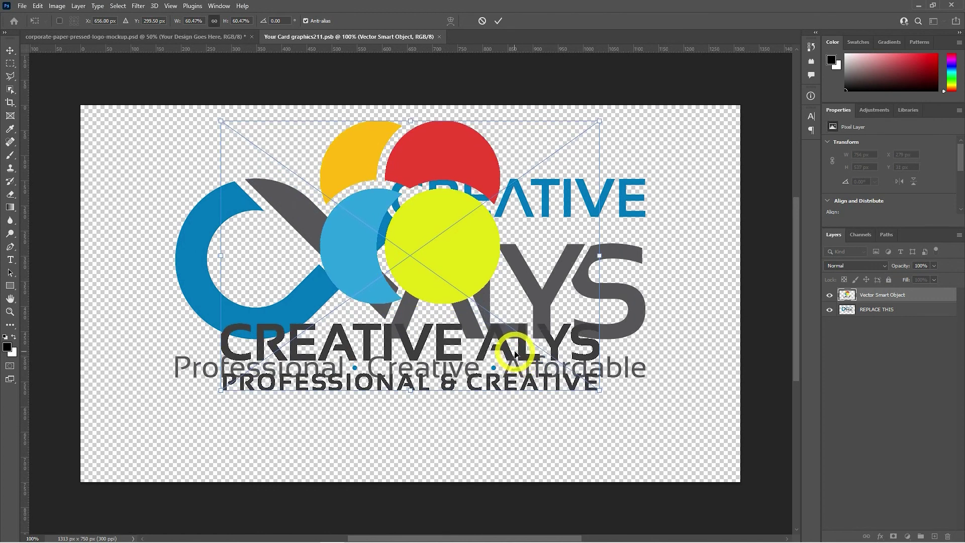
{"action": "key", "text": "Return"}
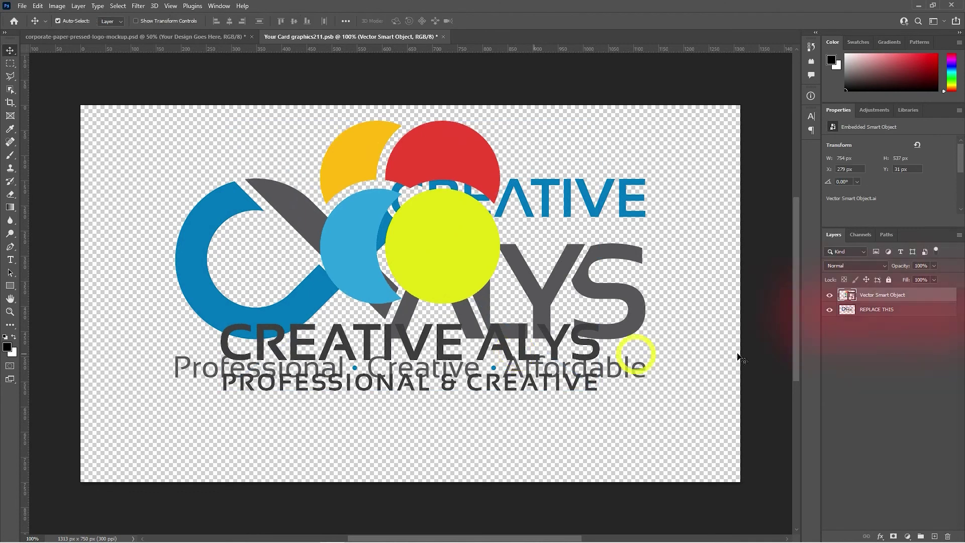
Hide the REPLACE THIS layer, and save and close the smart object document.
{"action": "left_click", "coordinate": [830, 310]}
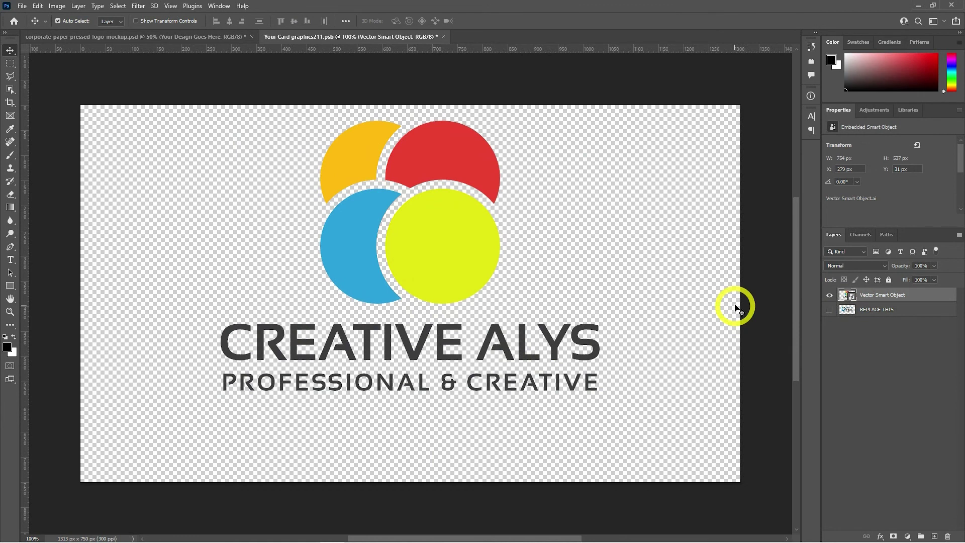
{"action": "left_click", "coordinate": [22, 6]}
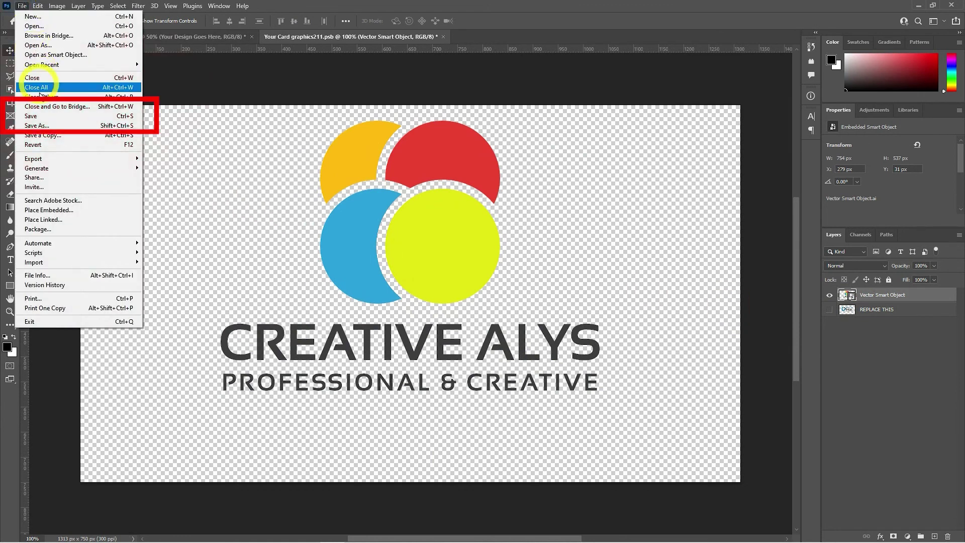
{"action": "left_click", "coordinate": [42, 121]}
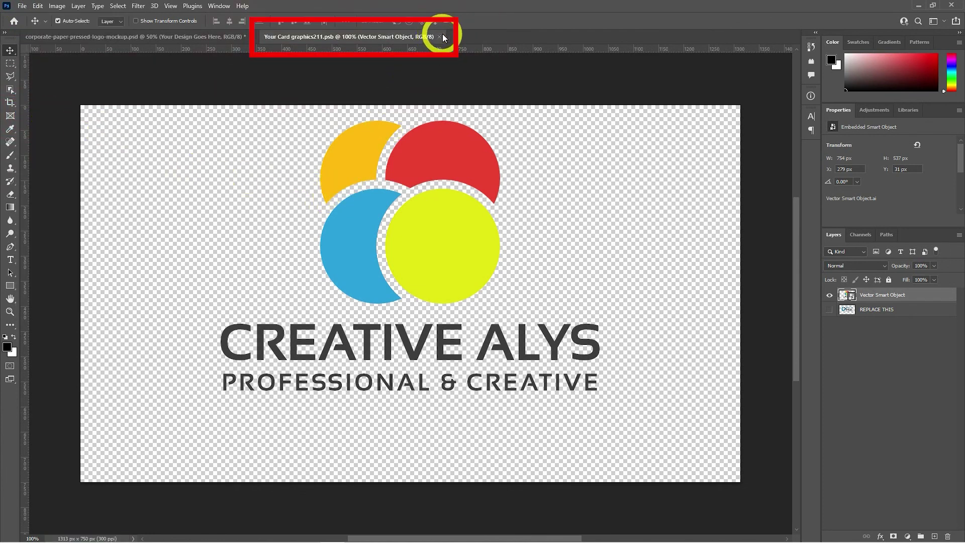
{"action": "left_click", "coordinate": [439, 36]}
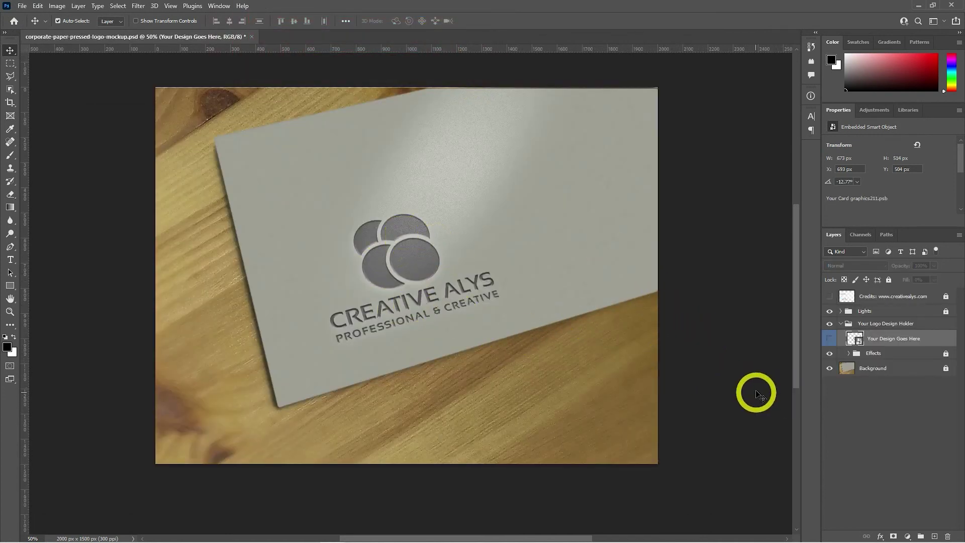
Examine the new four-circle logo's pressed effect on the card up close and in the full mockup.
{"action": "key", "text": "ctrl"}
{"action": "key", "text": "ctrl+plus"}
{"action": "key", "text": "ctrl+plus"}
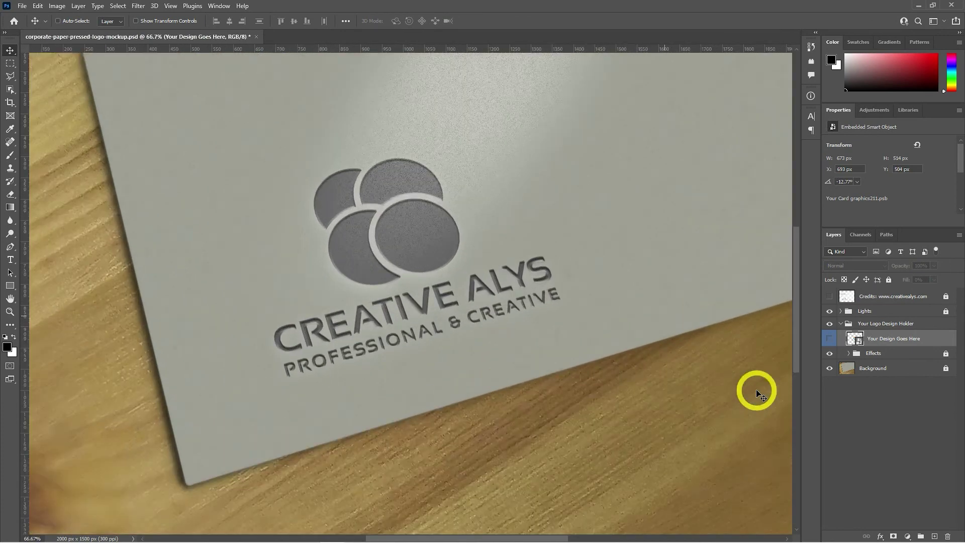
{"action": "key", "text": "ctrl+plus"}
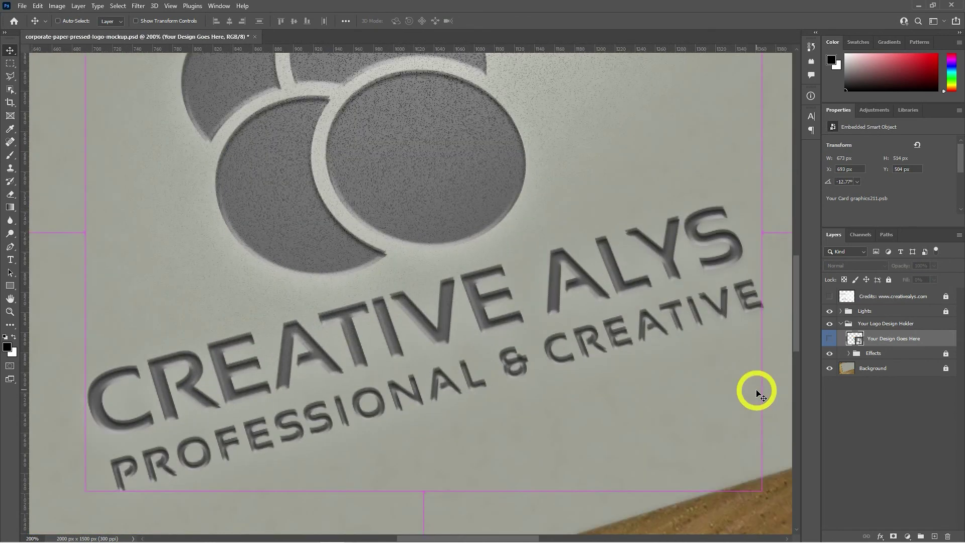
{"action": "key", "text": "ctrl+minus"}
{"action": "key", "text": "ctrl+minus"}
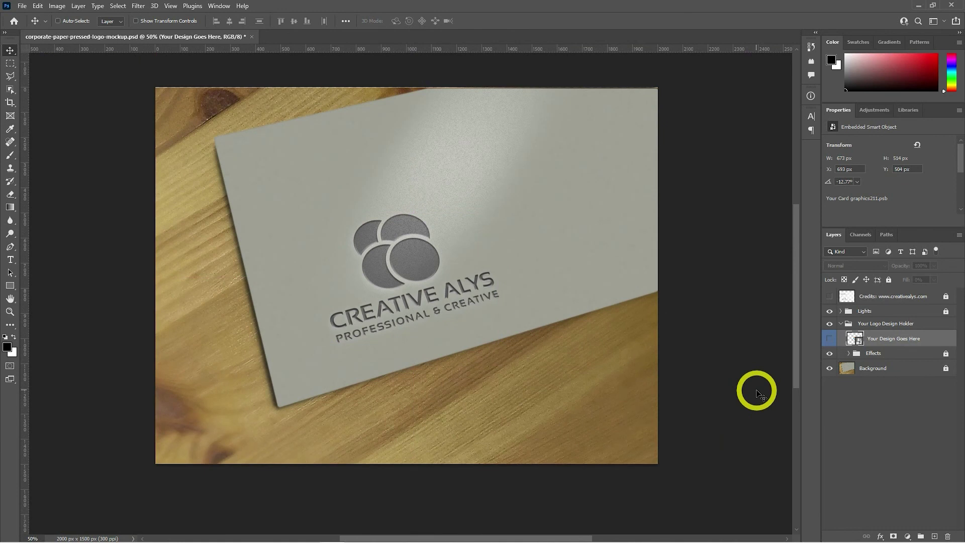
{"action": "key", "text": "ctrl+minus"}
{"action": "key", "text": "ctrl+plus"}
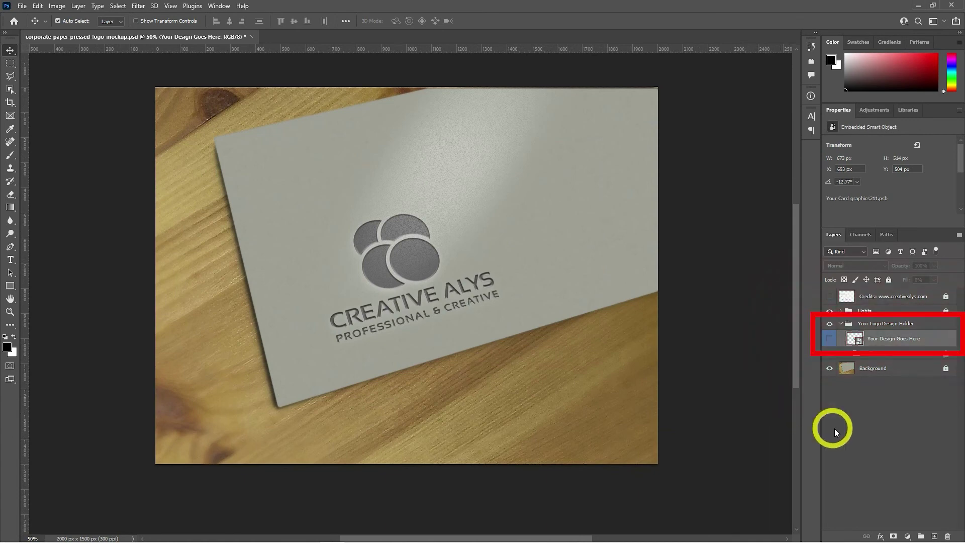
Open the Your Design Goes Here smart object, switch to Illustrator and copy the Creative Design Shop logo.
{"action": "double_click", "coordinate": [855, 339]}
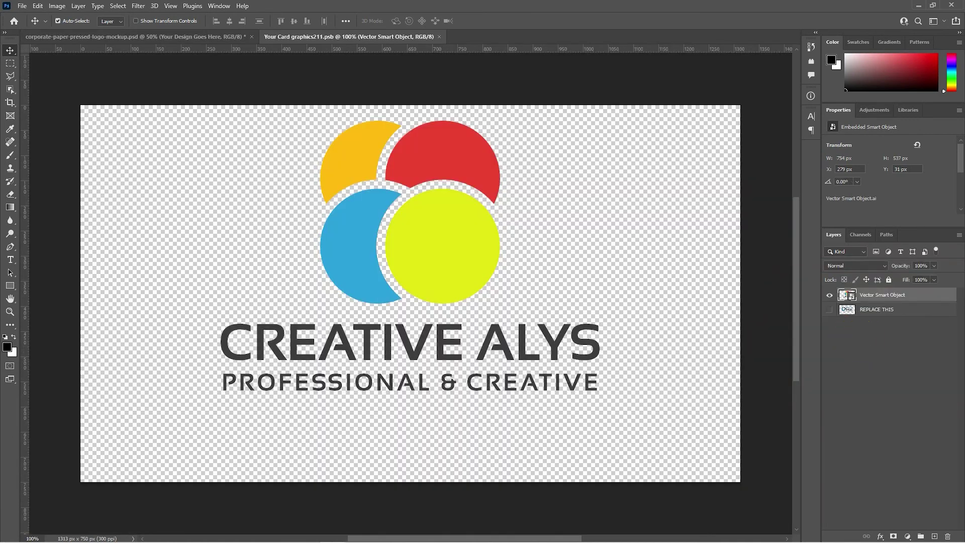
{"action": "key", "text": "alt+Tab"}
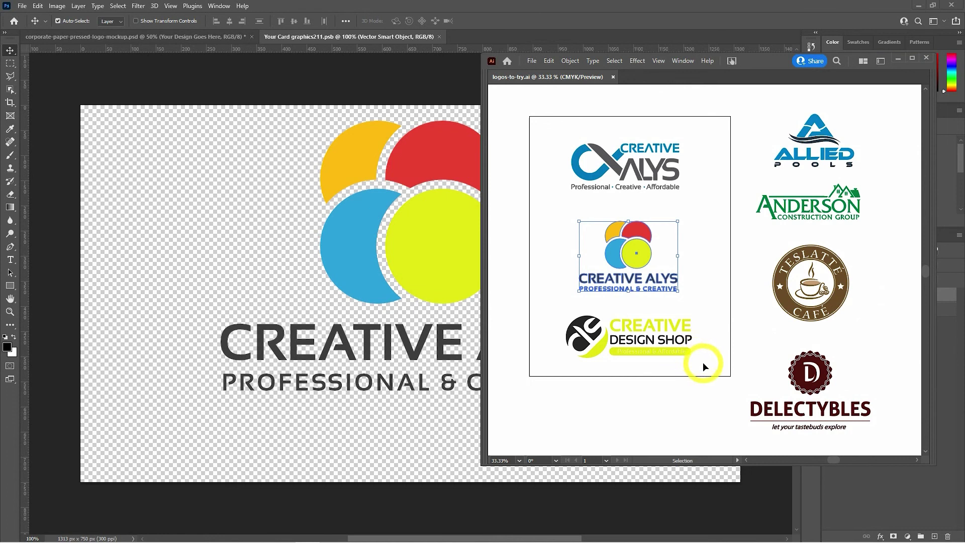
{"action": "left_click_drag", "start_coordinate": [702, 362], "coordinate": [547, 309]}
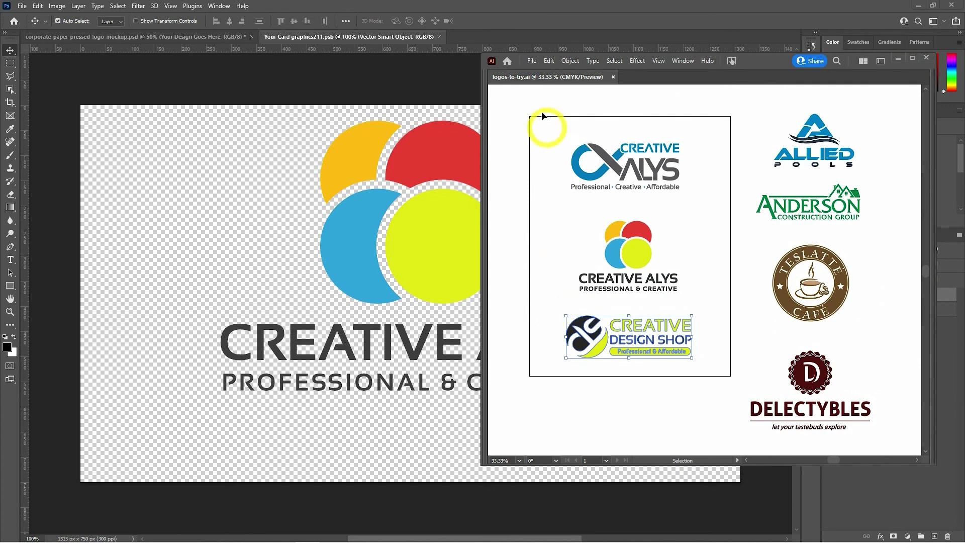
{"action": "left_click", "coordinate": [548, 61]}
{"action": "left_click", "coordinate": [567, 105]}
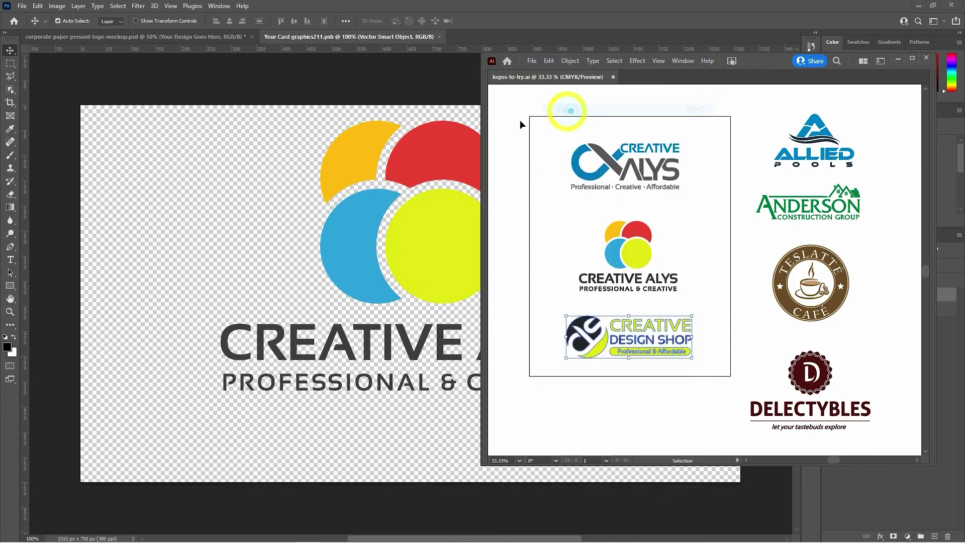
Switch back to Photoshop, paste the copied logo as a Smart Object and scale it proportionally to about 945 px wide.
{"action": "left_click", "coordinate": [280, 191]}
{"action": "key", "text": "ctrl+v"}
{"action": "left_click", "coordinate": [622, 131]}
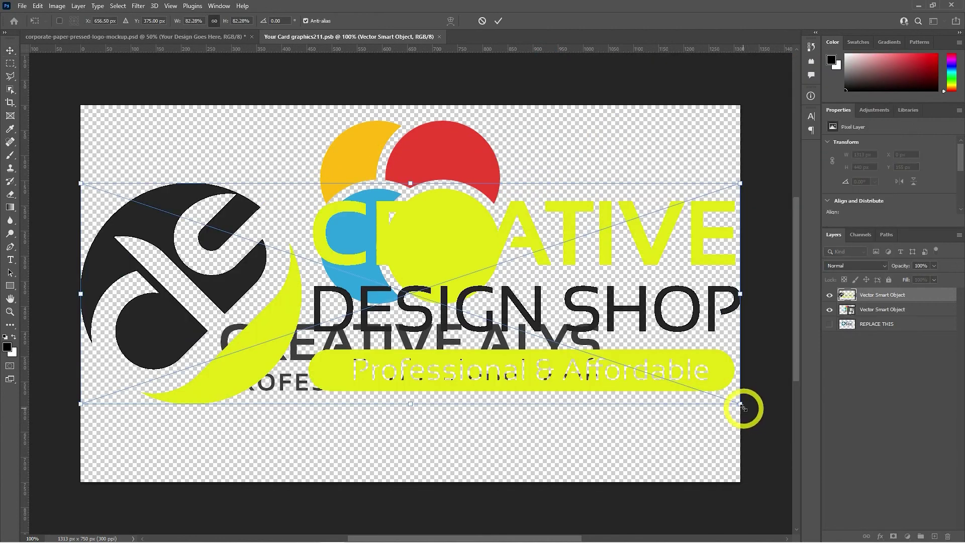
{"action": "left_click_drag", "start_coordinate": [743, 405], "coordinate": [644, 391]}
{"action": "key", "text": "Return"}
Hide the four-circle logo layer, move the new logo to about X 200 px, Y 190 px, and save and close the document.
{"action": "left_click", "coordinate": [830, 309]}
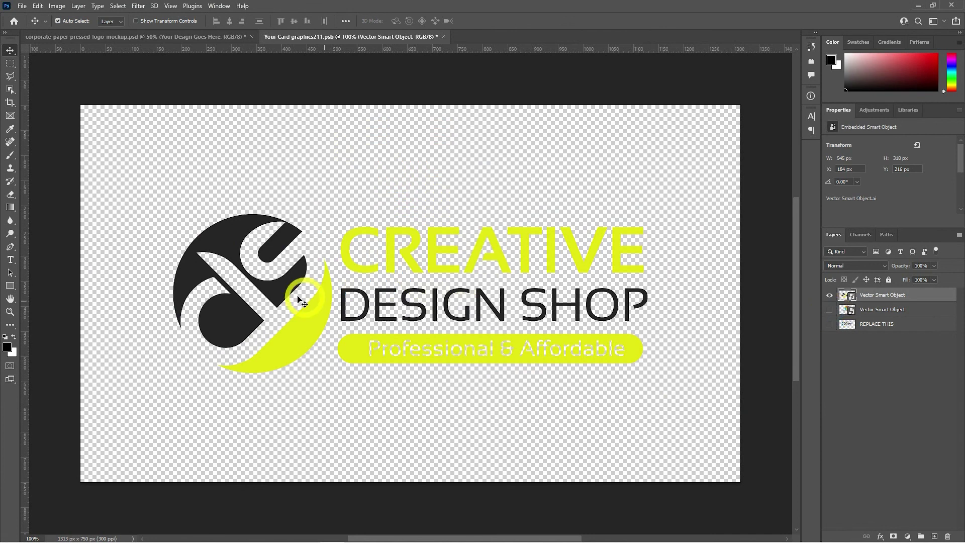
{"action": "left_click_drag", "start_coordinate": [300, 298], "coordinate": [304, 288]}
{"action": "left_click", "coordinate": [440, 38]}
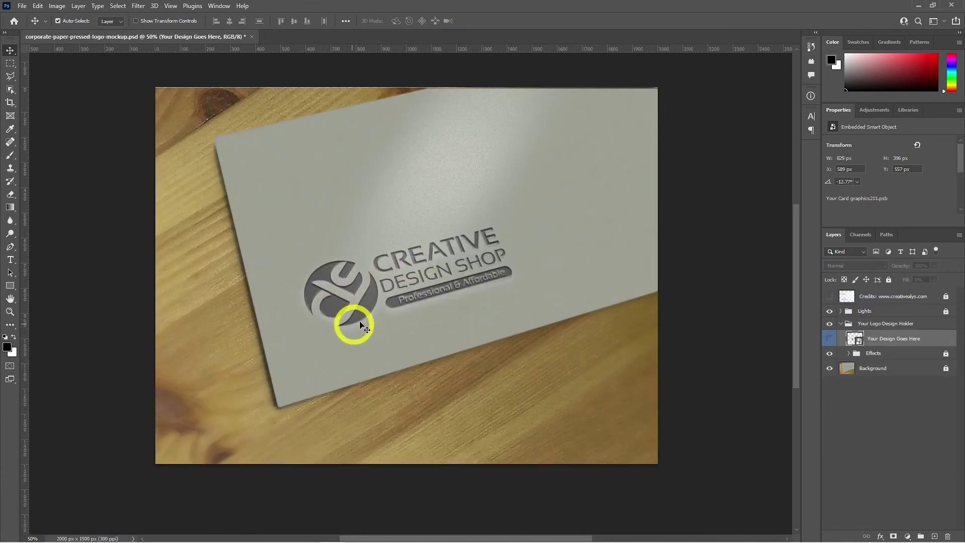
Expand the Effects group and the list of layer effects on its logo-effects layer.
{"action": "left_click", "coordinate": [855, 355]}
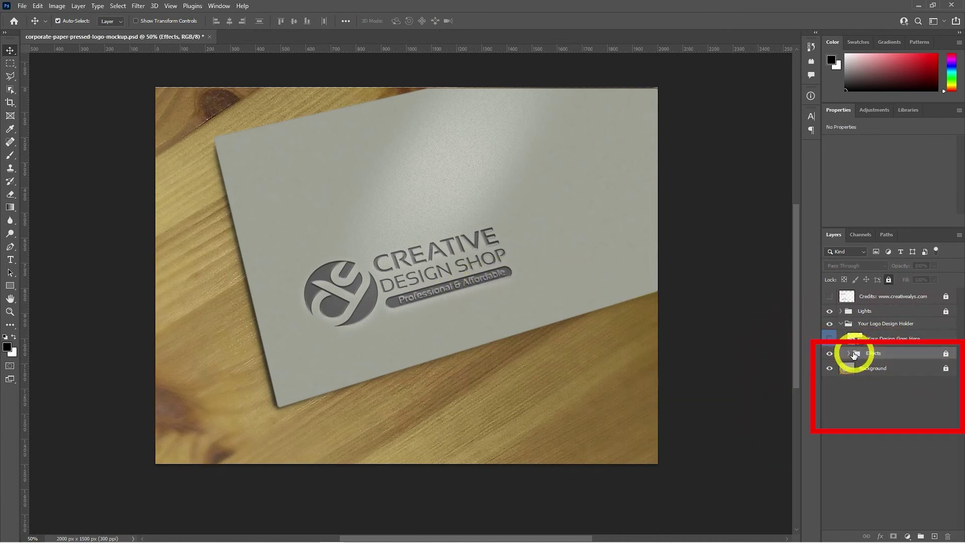
{"action": "left_click", "coordinate": [848, 354]}
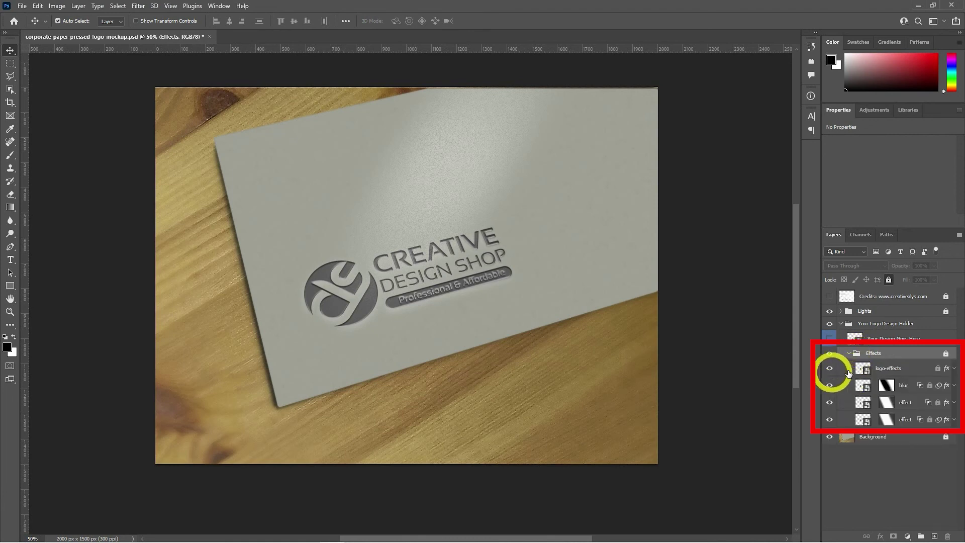
{"action": "left_click", "coordinate": [954, 368]}
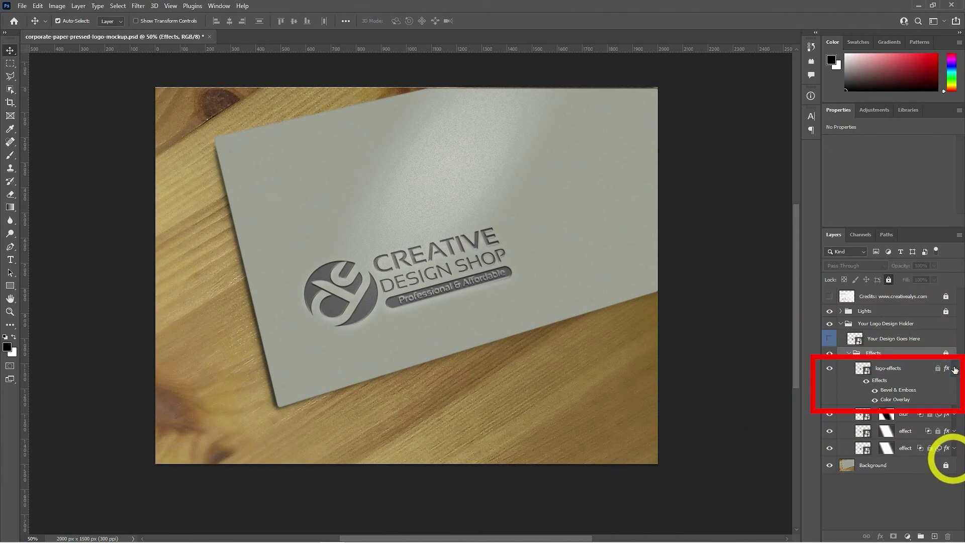
Turn off the logo-effects layer's Color Overlay, examine the logo's original colors up close, and turn the overlay back on.
{"action": "left_click", "coordinate": [874, 400]}
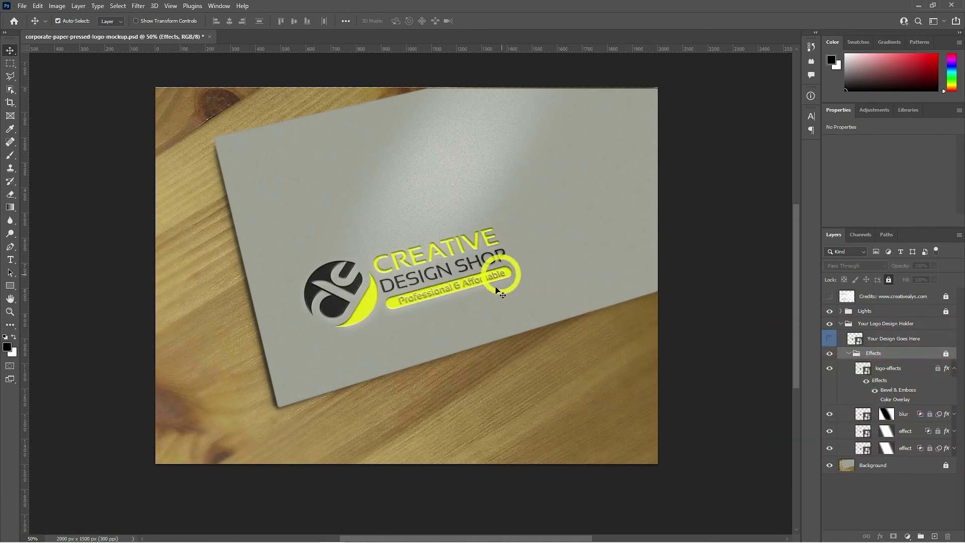
{"action": "left_click", "coordinate": [444, 270], "text": "ctrl"}
{"action": "left_click", "coordinate": [444, 270], "text": "ctrl"}
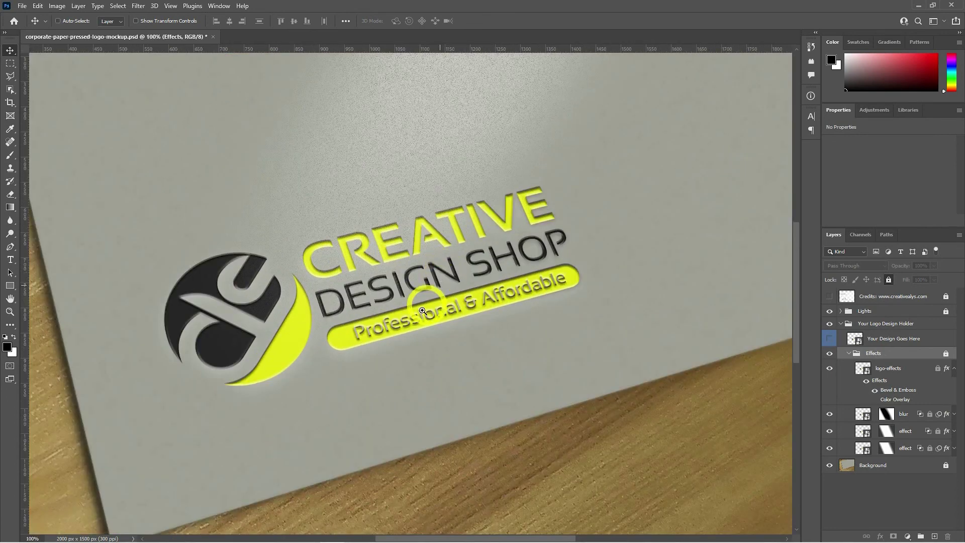
{"action": "left_click", "coordinate": [621, 417]}
{"action": "key", "text": "ctrl+minus"}
{"action": "key", "text": "ctrl+minus"}
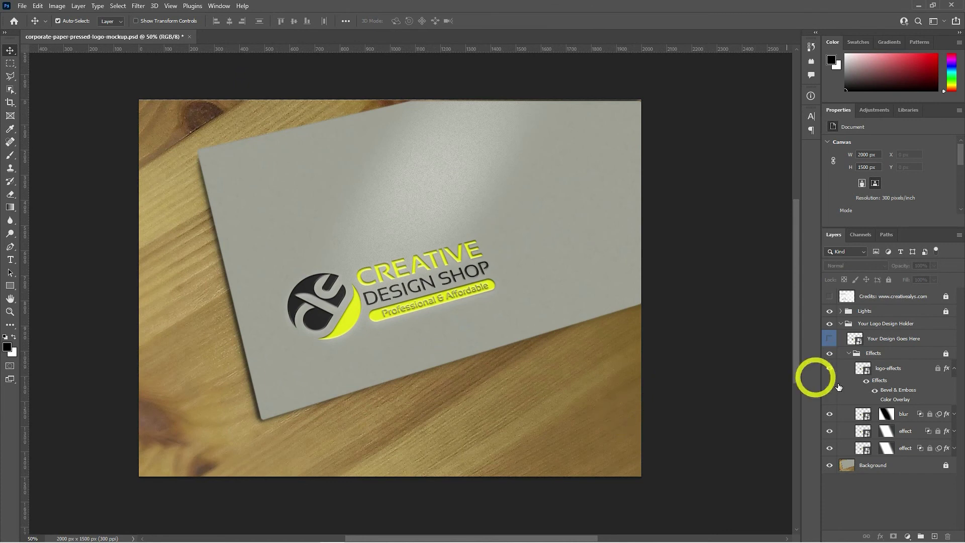
{"action": "left_click", "coordinate": [874, 400]}
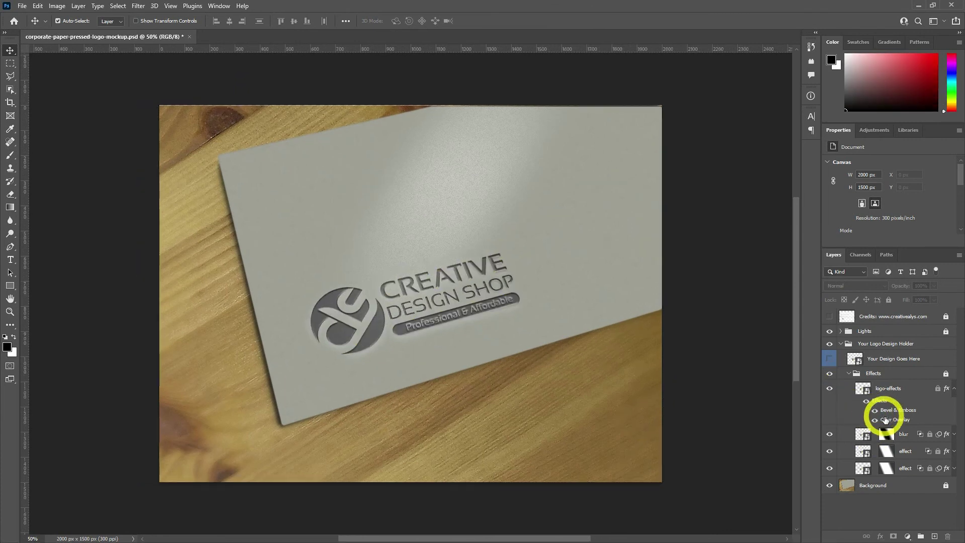
Unlock the Effects group so its layer effects can be edited.
{"action": "left_click", "coordinate": [895, 421]}
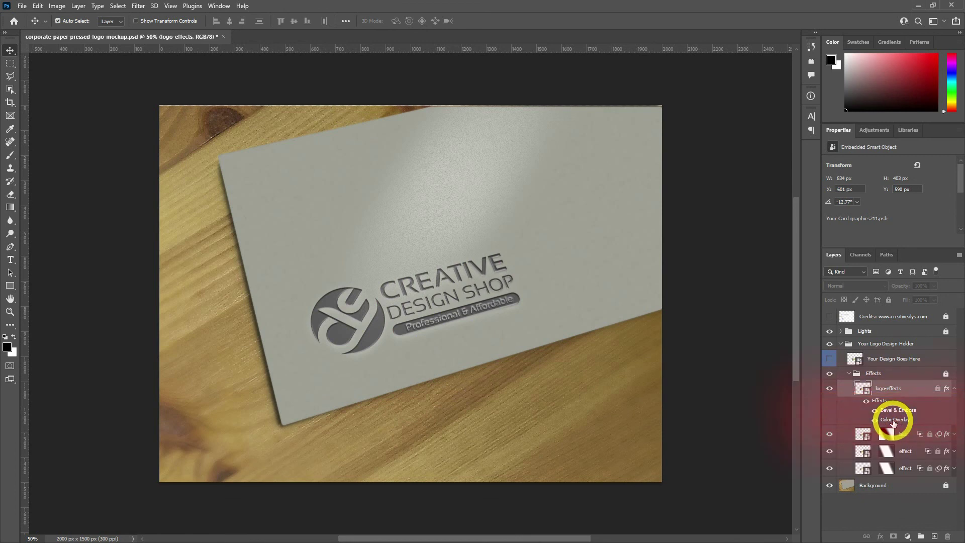
{"action": "left_click", "coordinate": [890, 375]}
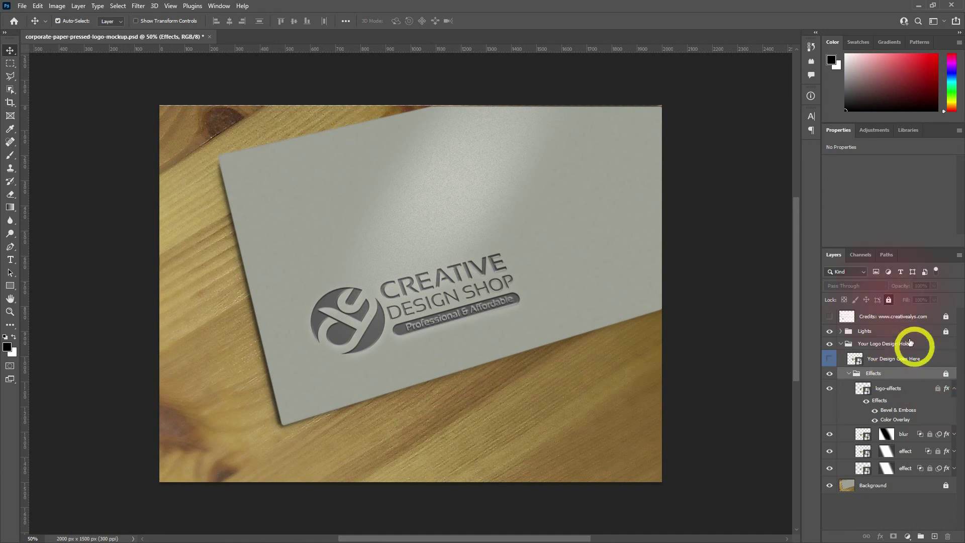
{"action": "left_click", "coordinate": [890, 300]}
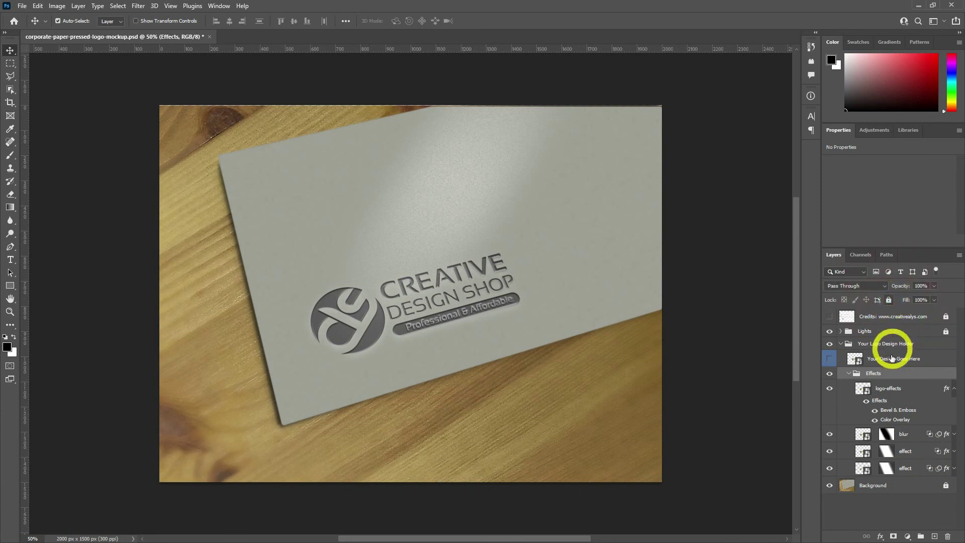
Open the logo-effects layer's Color Overlay settings and try the red overlay color e23c3c.
{"action": "double_click", "coordinate": [895, 420]}
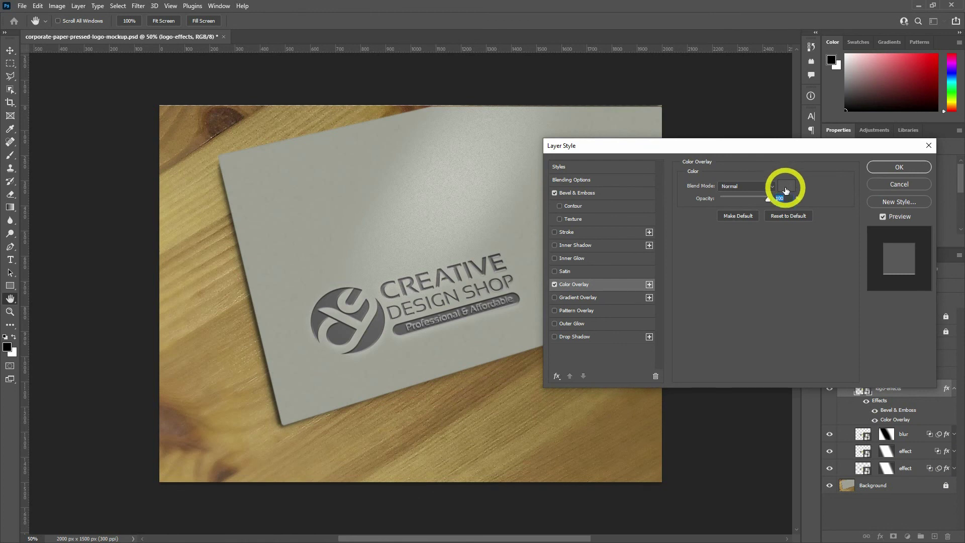
{"action": "left_click", "coordinate": [786, 185]}
{"action": "left_click_drag", "start_coordinate": [672, 238], "coordinate": [682, 232]}
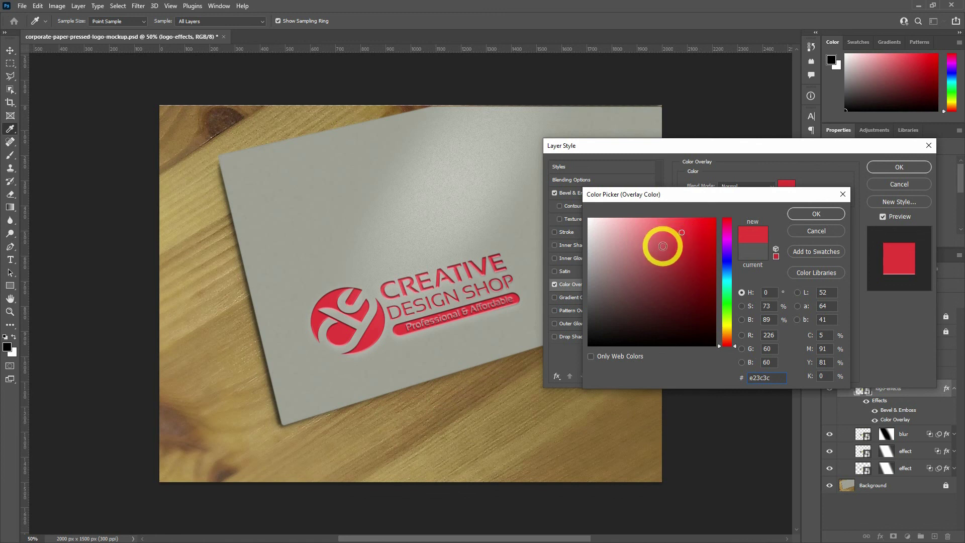
Try overlay colors sampled from the wood background, and apply the purple 533960 with a hue of 280°.
{"action": "left_click", "coordinate": [521, 424]}
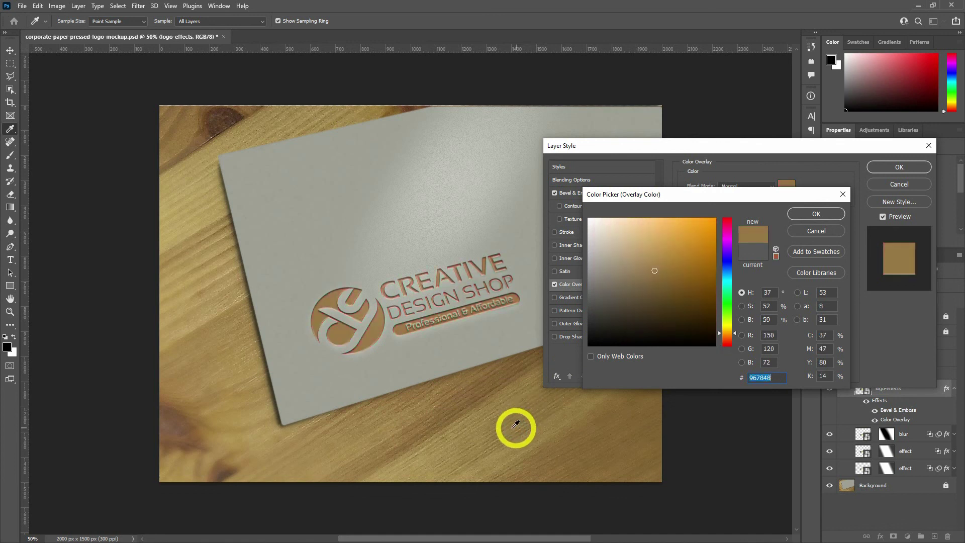
{"action": "left_click", "coordinate": [229, 113]}
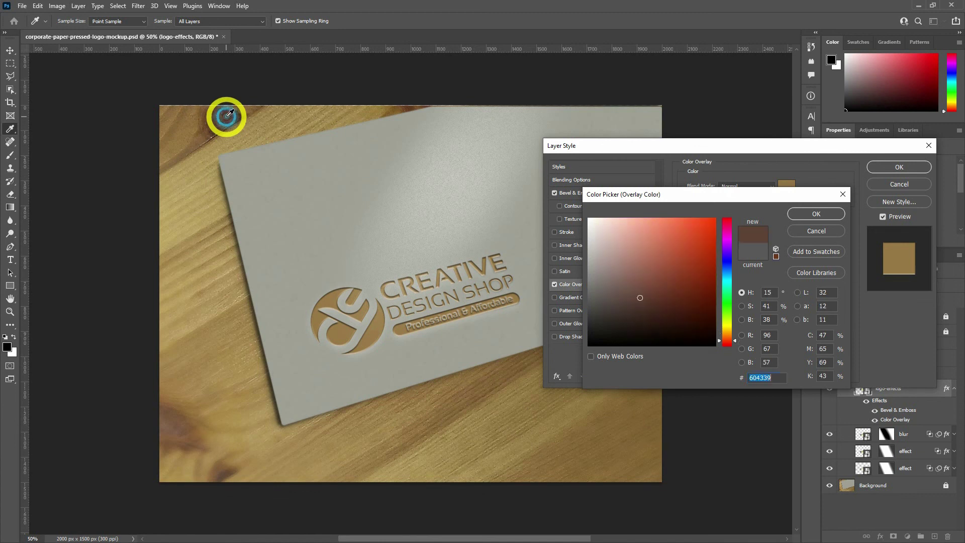
{"action": "left_click", "coordinate": [732, 244]}
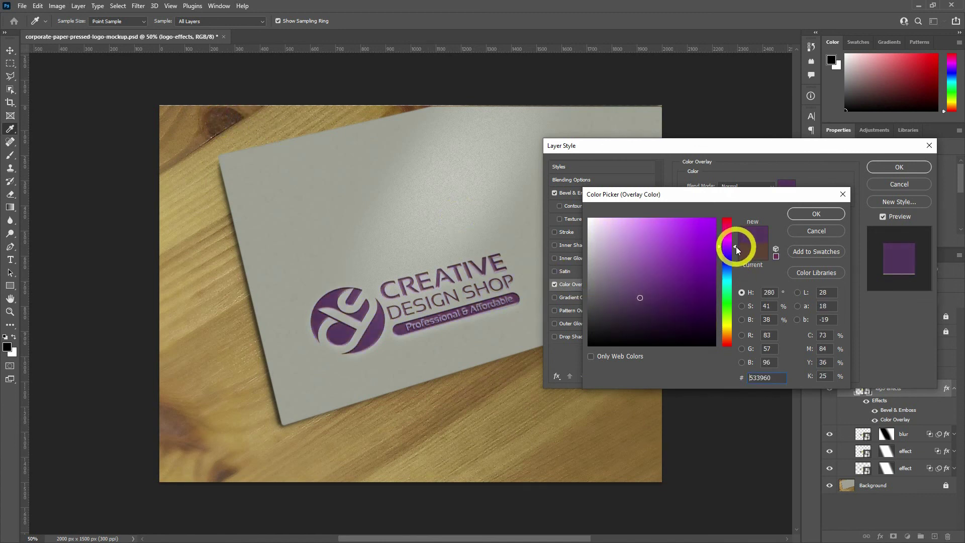
{"action": "left_click", "coordinate": [817, 215]}
{"action": "left_click", "coordinate": [894, 167]}
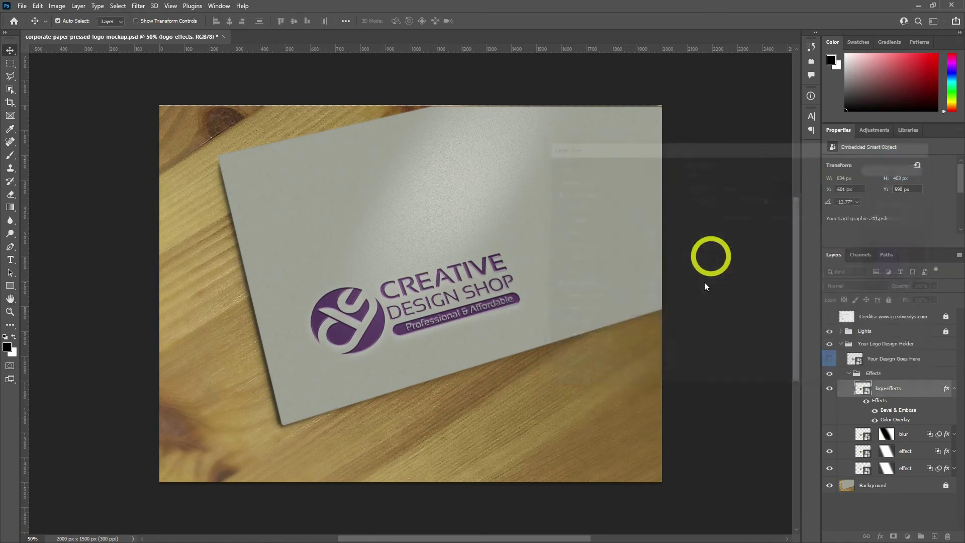
Lock the Effects group again and undo the overlay color change.
{"action": "left_click", "coordinate": [893, 373]}
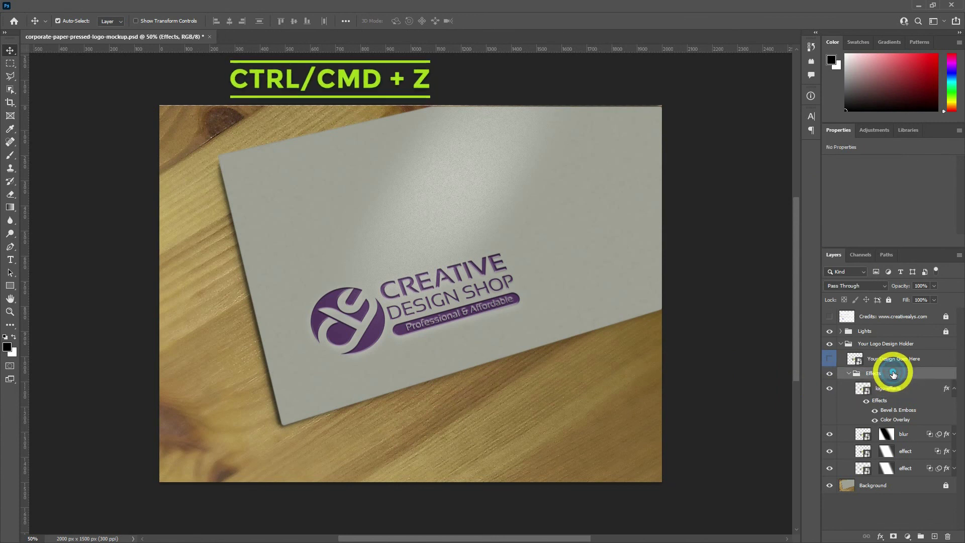
{"action": "left_click", "coordinate": [889, 300]}
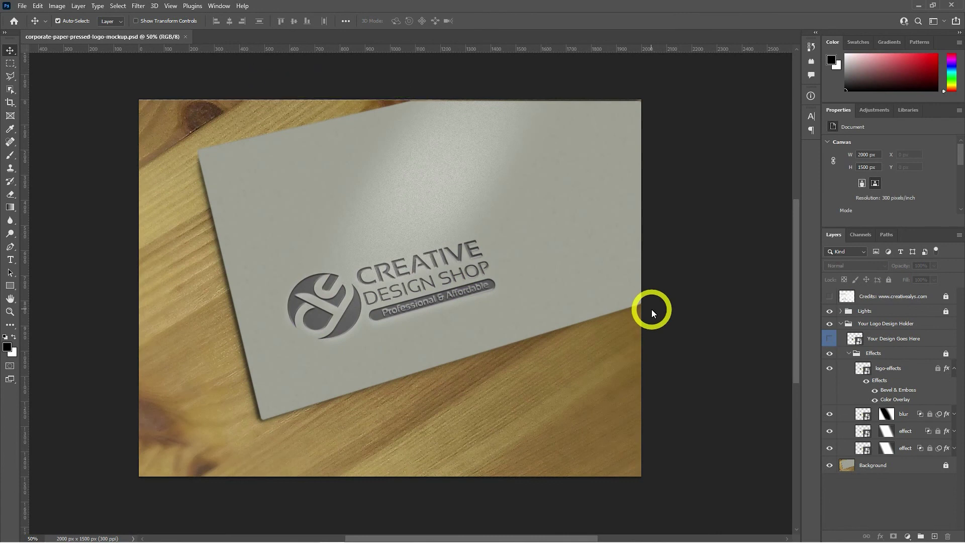
Reopen the smart object, show the four-circle logo instead of the Creative Design Shop logo, and save and close the document.
{"action": "double_click", "coordinate": [857, 339]}
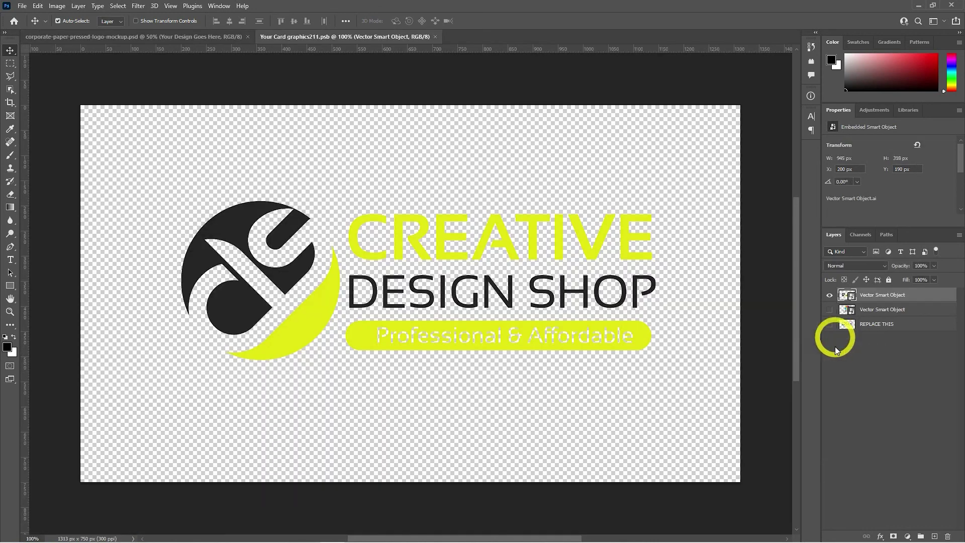
{"action": "left_click", "coordinate": [830, 310]}
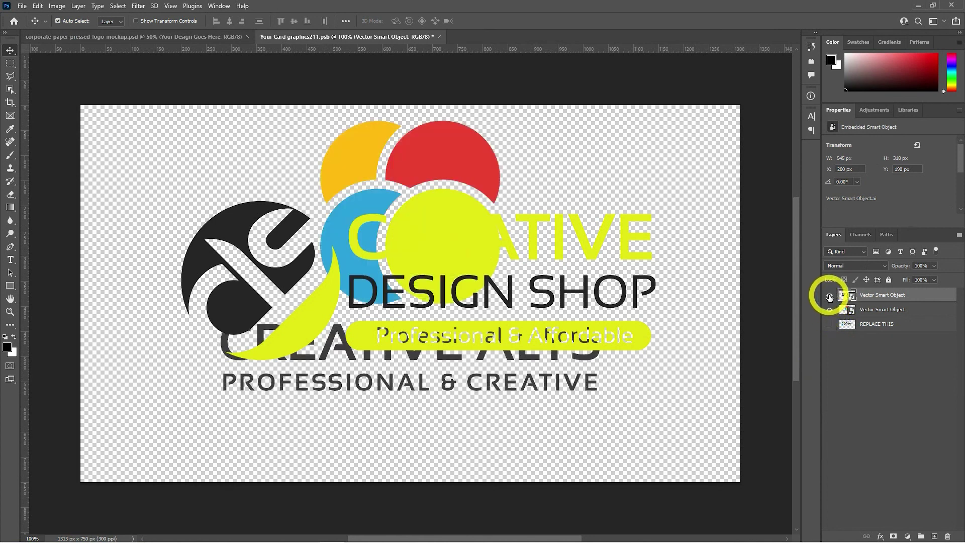
{"action": "left_click", "coordinate": [830, 295]}
{"action": "key", "text": "ctrl+s"}
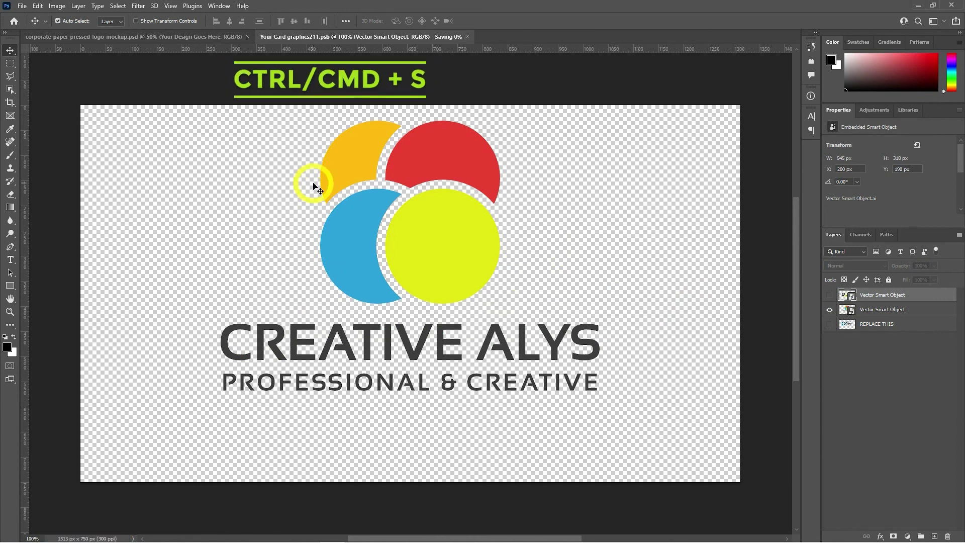
{"action": "left_click", "coordinate": [439, 37]}
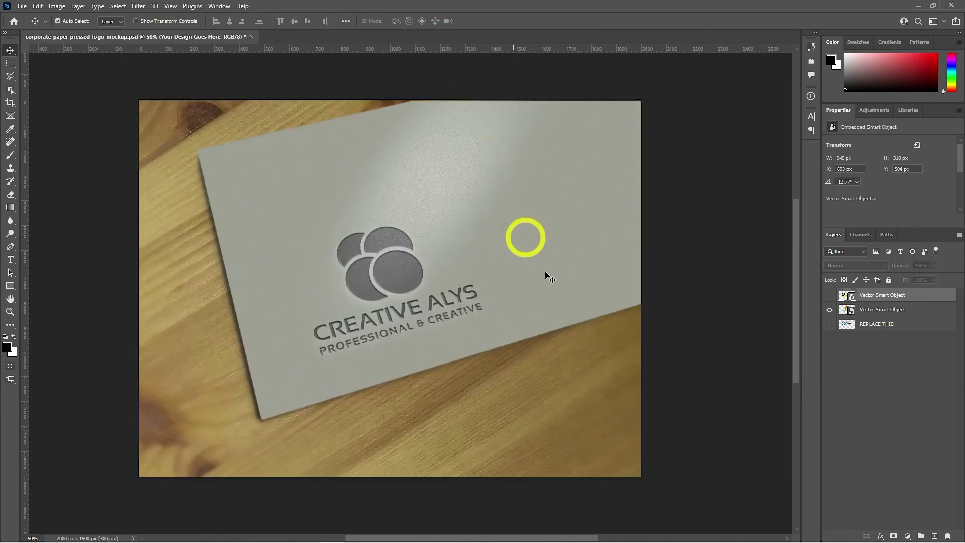
Turn off the logo-effects layer's Color Overlay to show the four-circle logo in its original colors.
{"action": "left_click", "coordinate": [874, 401]}
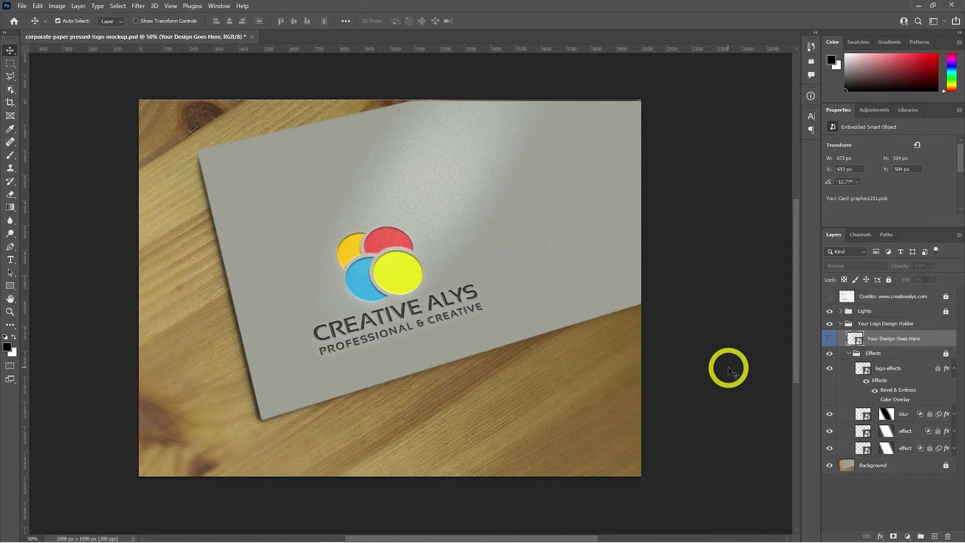
{"action": "key", "text": "ctrl+minus"}
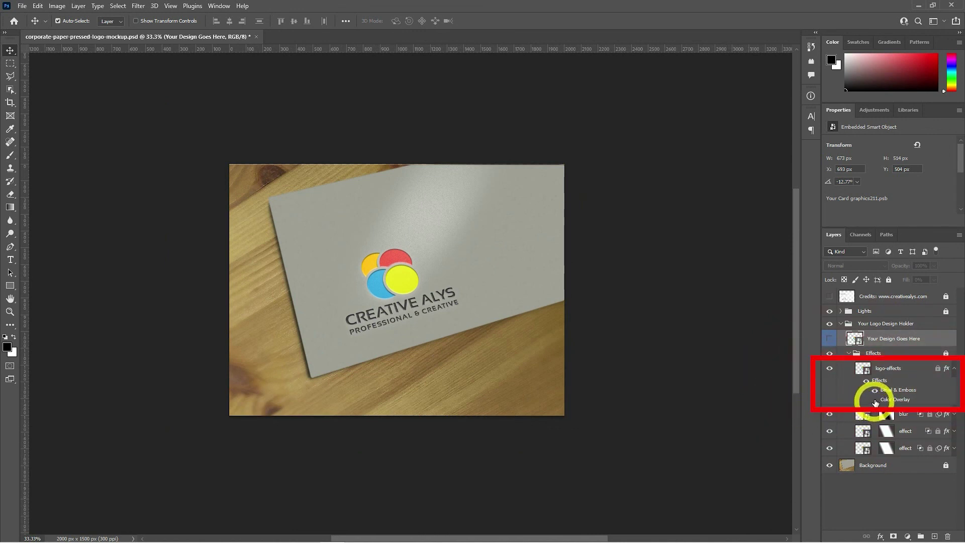
Reopen the smart object, hide the four-circle logo, show the REPLACE THIS layer, and save the document.
{"action": "double_click", "coordinate": [856, 340]}
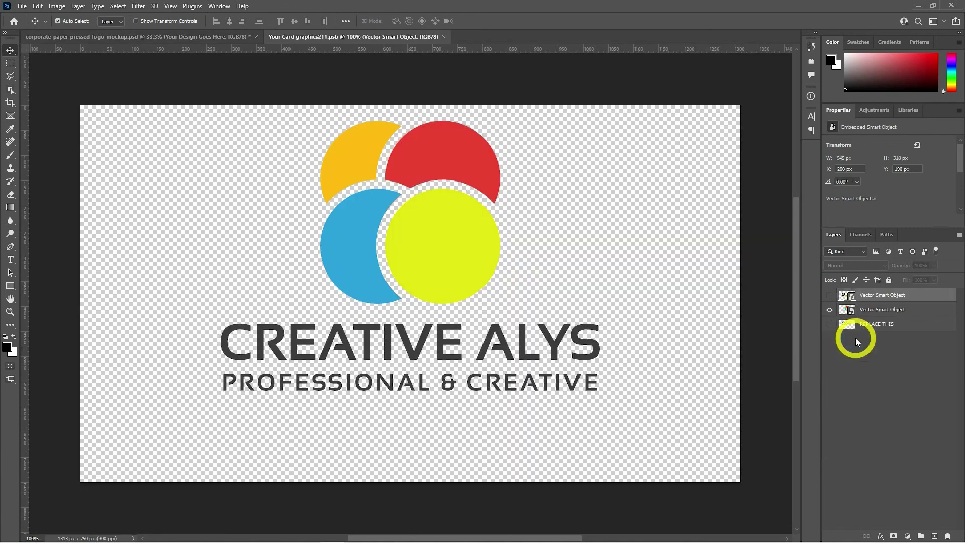
{"action": "left_click", "coordinate": [829, 309]}
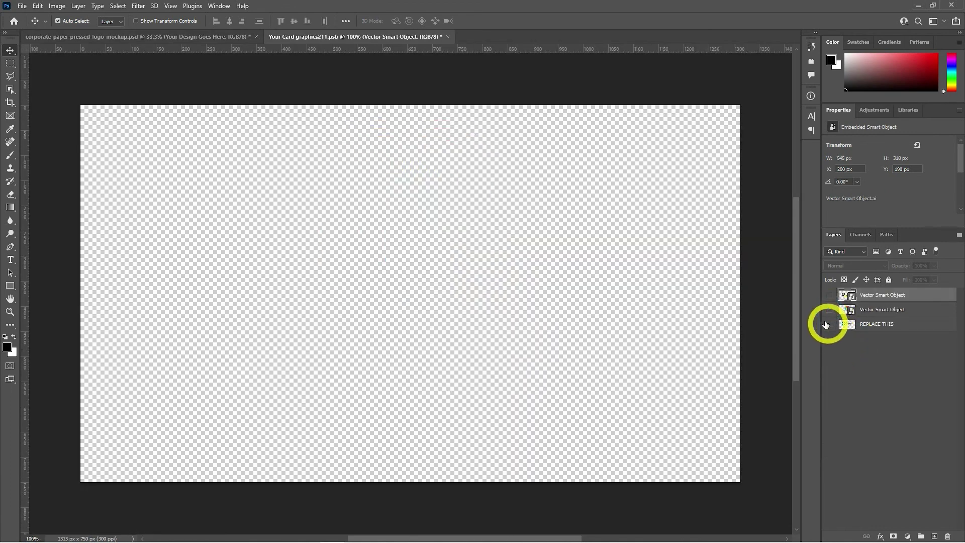
{"action": "left_click", "coordinate": [829, 324]}
{"action": "left_click", "coordinate": [872, 326]}
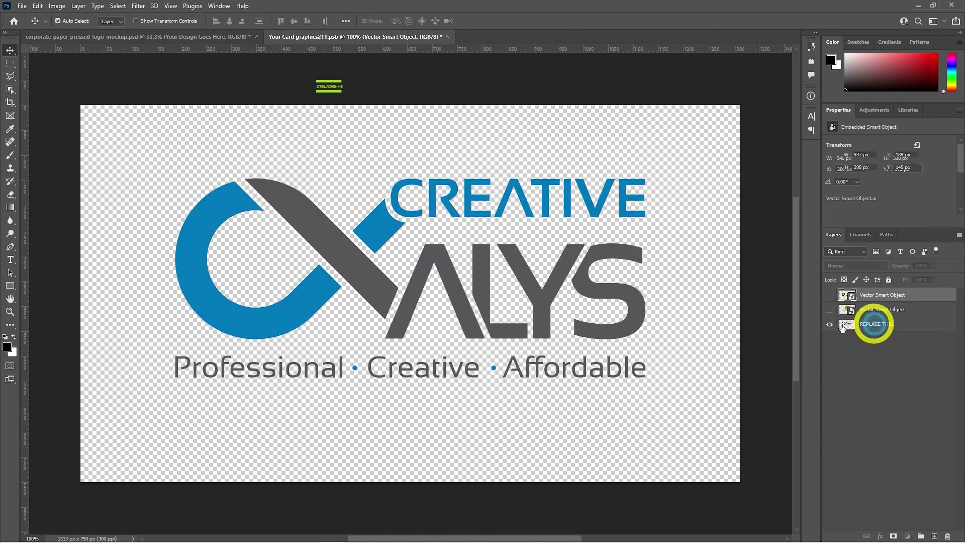
{"action": "key", "text": "ctrl+s"}
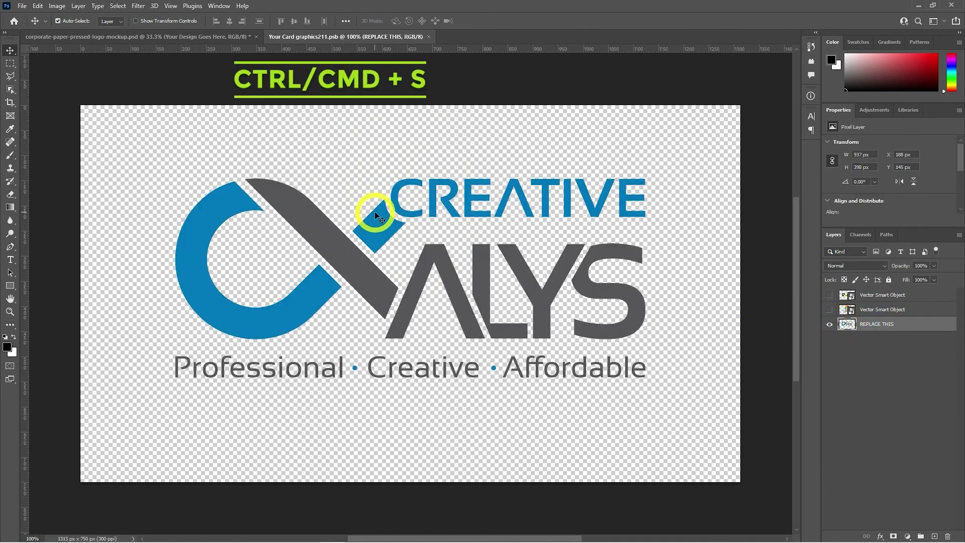
Close the smart object document and undo the mockup back to the Creative Design Shop logo with its Color Overlay on.
{"action": "left_click", "coordinate": [429, 38]}
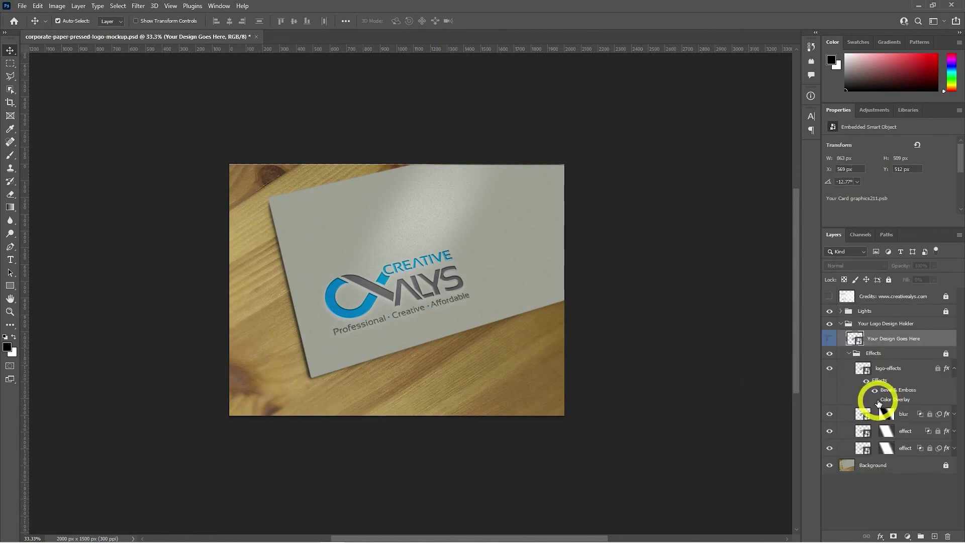
{"action": "key", "text": "ctrl+z"}
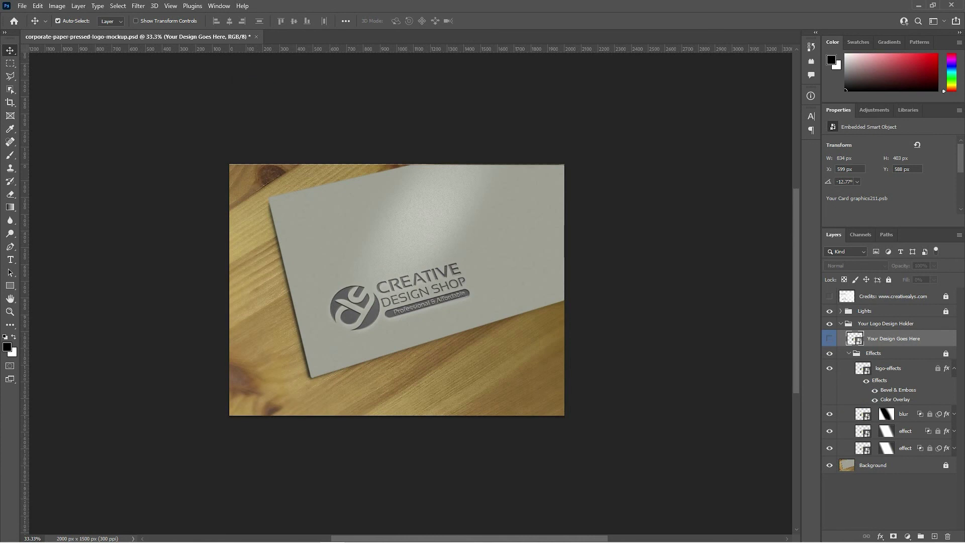
Switch to Illustrator and copy the Allied Pools logo from logos-to-try.ai.
{"action": "key", "text": "alt+Tab"}
{"action": "left_click", "coordinate": [920, 466]}
{"action": "left_click", "coordinate": [850, 162]}
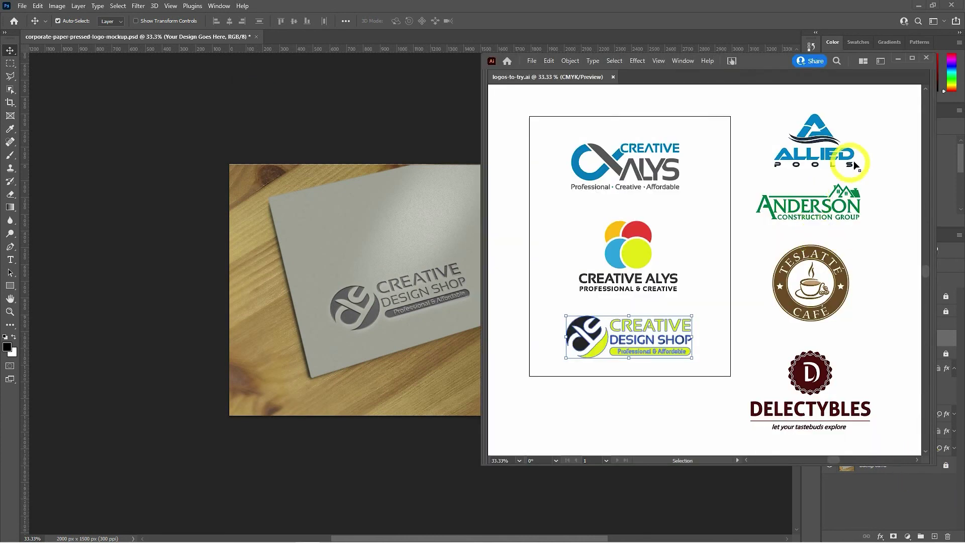
{"action": "left_click_drag", "start_coordinate": [864, 173], "coordinate": [750, 109]}
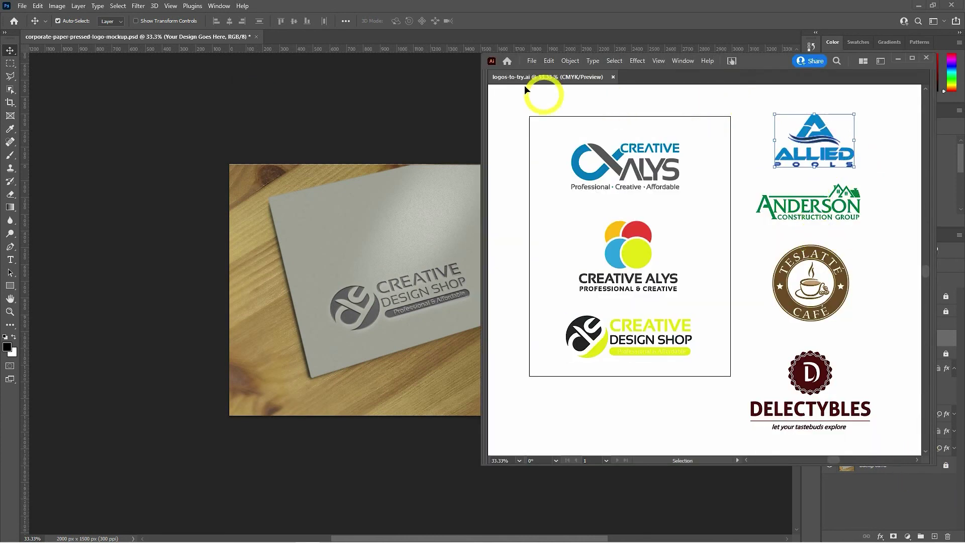
{"action": "left_click", "coordinate": [548, 61]}
{"action": "left_click", "coordinate": [553, 108]}
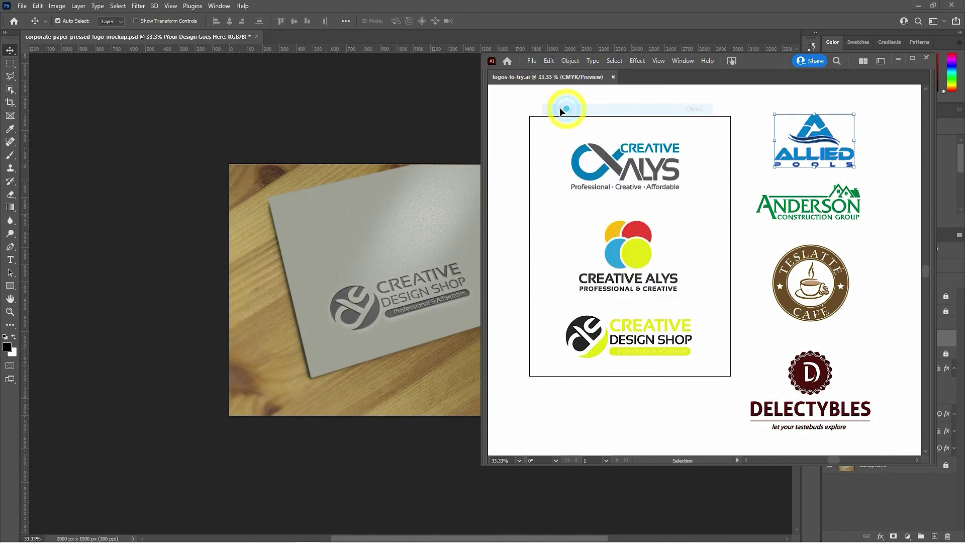
Back in Photoshop, paste the Allied Pools logo as a Smart Object into Your Design Goes Here, about 823 px wide, and hide the previous logo.
{"action": "left_click", "coordinate": [442, 108]}
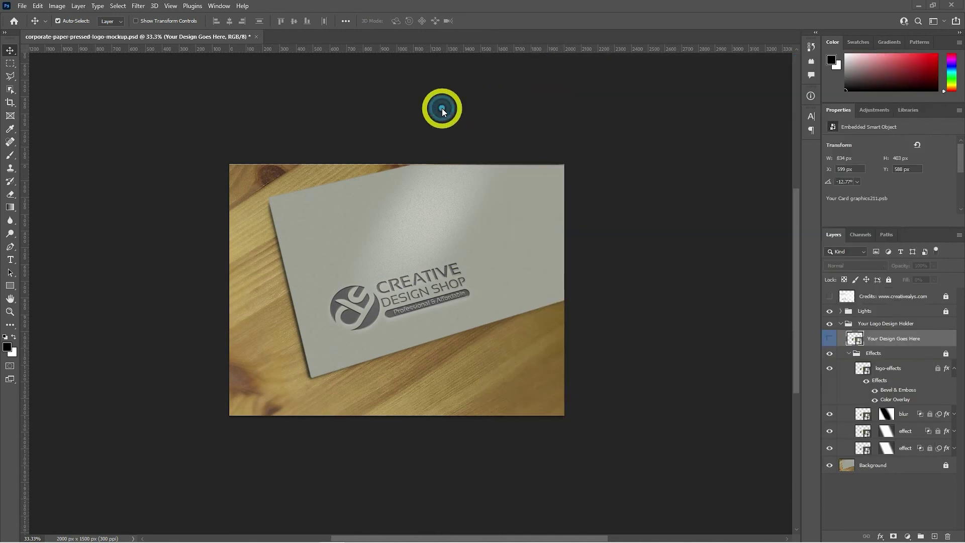
{"action": "double_click", "coordinate": [856, 340]}
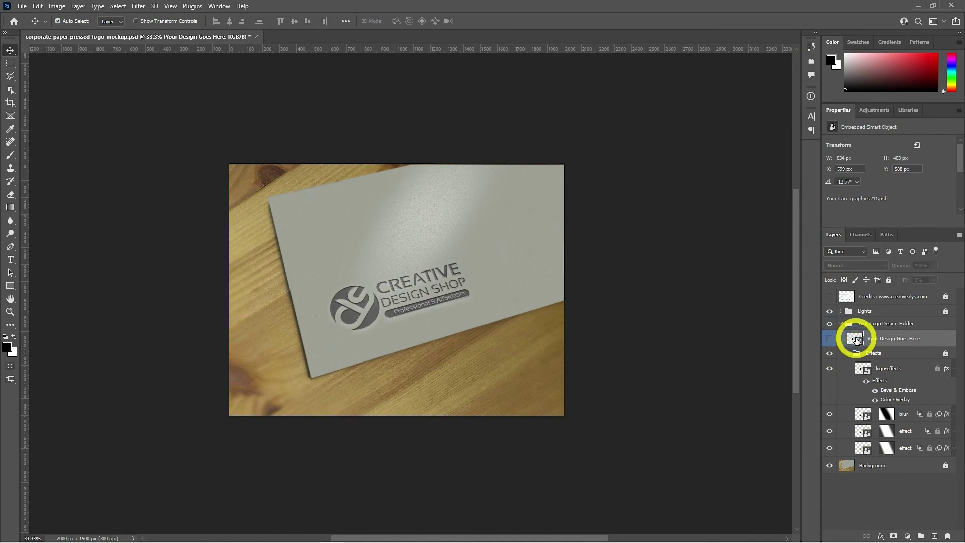
{"action": "key", "text": "ctrl+v"}
{"action": "left_click", "coordinate": [612, 131]}
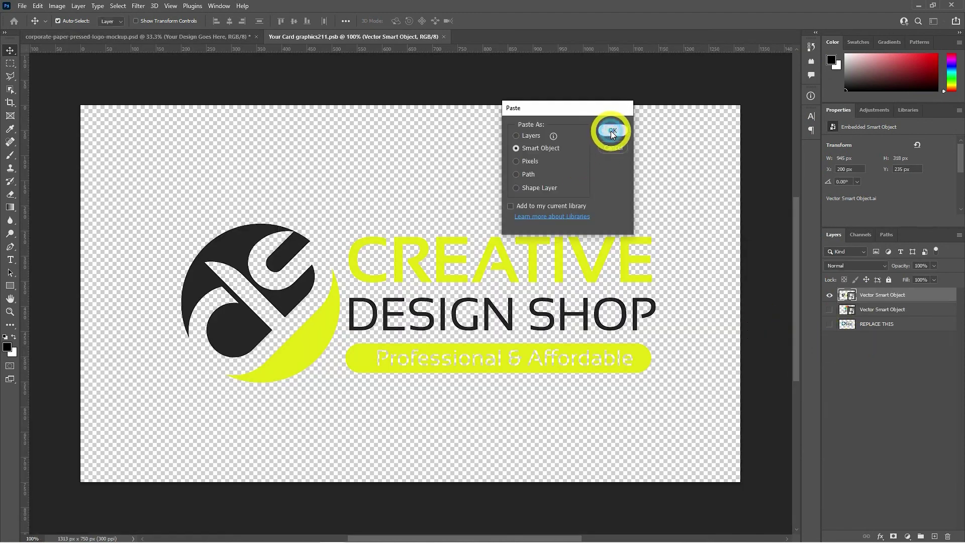
{"action": "left_click_drag", "start_coordinate": [667, 462], "coordinate": [619, 435]}
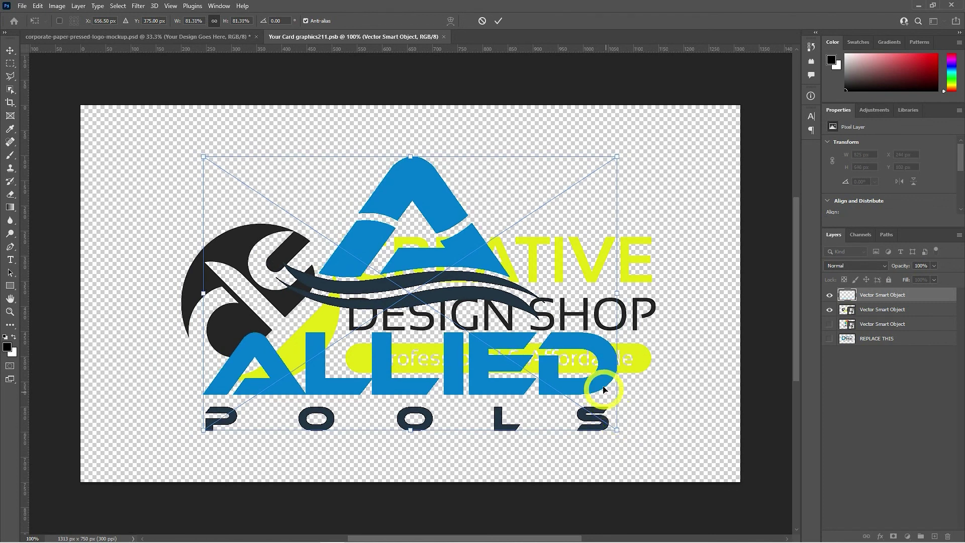
{"action": "left_click_drag", "start_coordinate": [604, 390], "coordinate": [602, 345]}
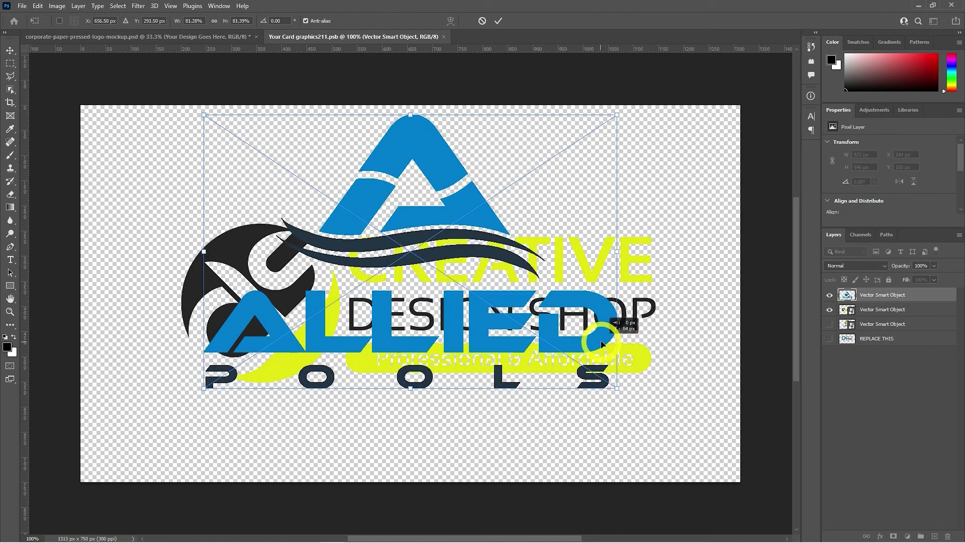
{"action": "key", "text": "Return"}
{"action": "left_click", "coordinate": [844, 323]}
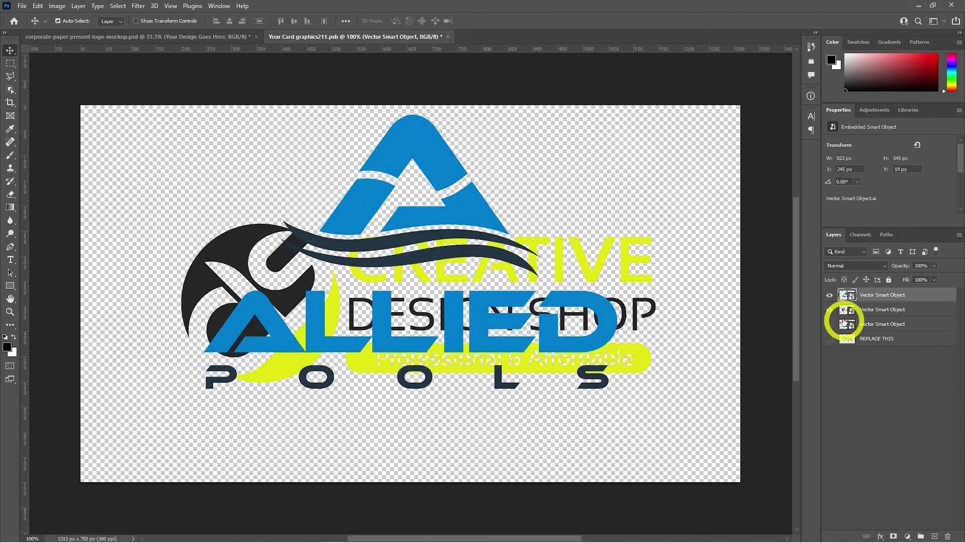
{"action": "left_click_drag", "start_coordinate": [829, 313], "coordinate": [830, 324]}
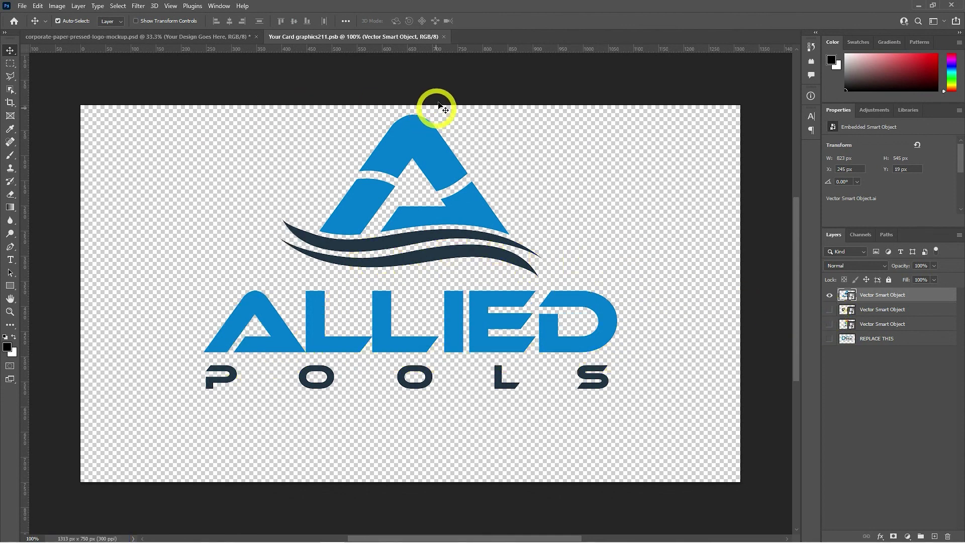
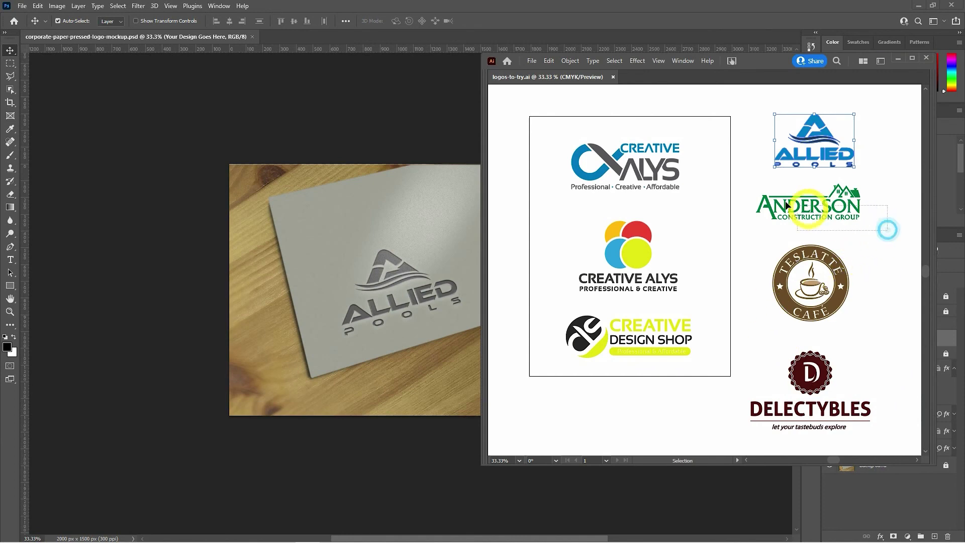
Copy the Anderson Construction Group logo in the Illustrator file.
{"action": "left_click_drag", "start_coordinate": [789, 206], "coordinate": [787, 205]}
{"action": "left_click", "coordinate": [549, 60]}
{"action": "left_click", "coordinate": [568, 108]}
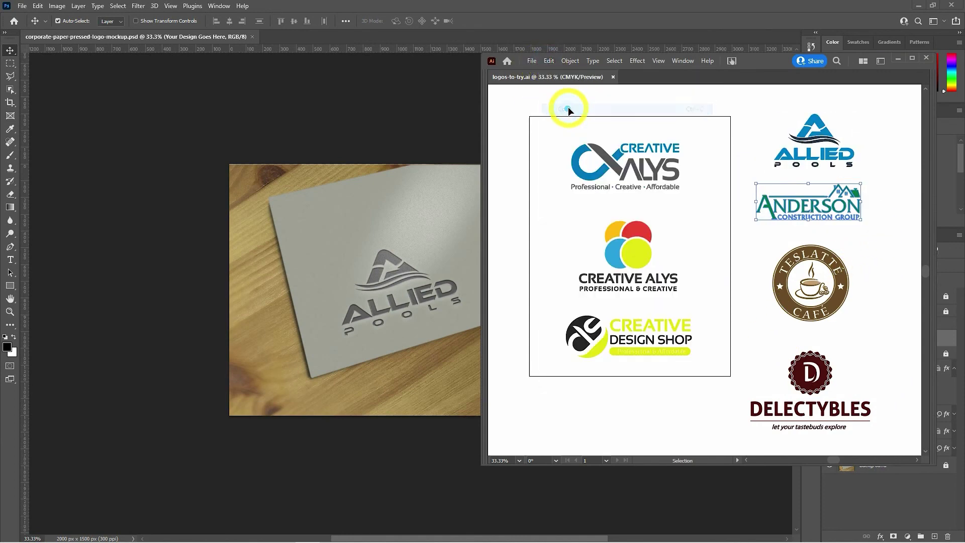
In Photoshop, paste the Anderson logo as a Smart Object into Your Design Goes Here, about 1072 px wide, and hide the Allied Pools logo.
{"action": "left_click", "coordinate": [418, 227]}
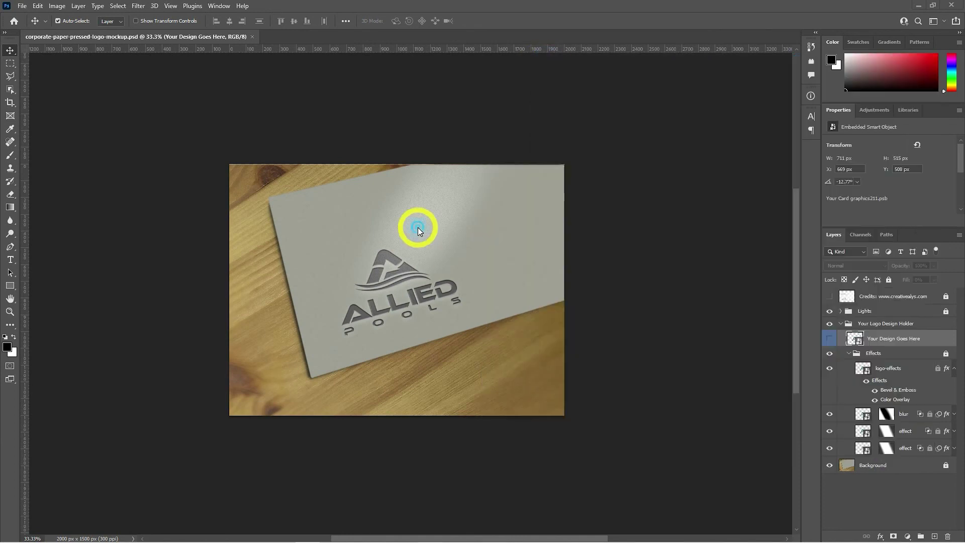
{"action": "double_click", "coordinate": [855, 340]}
{"action": "left_click", "coordinate": [38, 5]}
{"action": "left_click", "coordinate": [56, 86]}
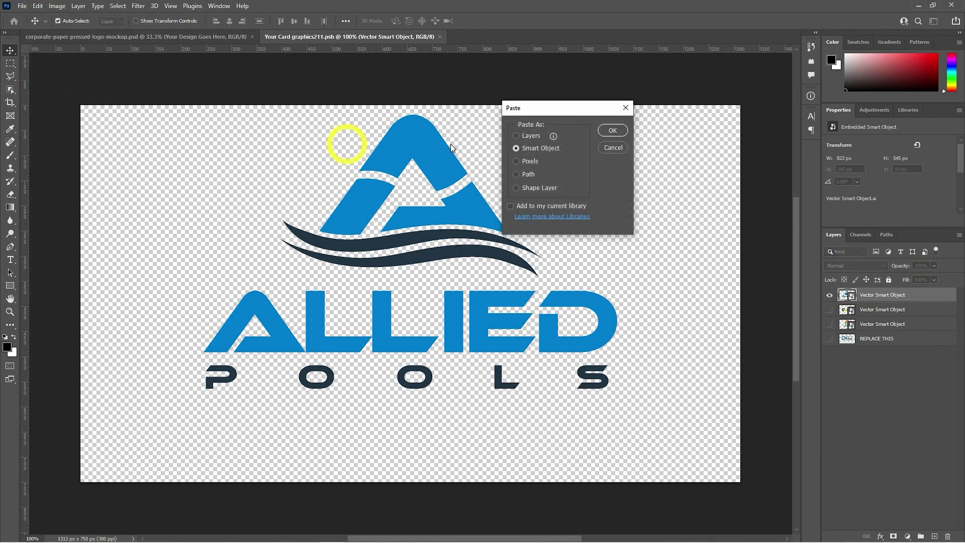
{"action": "left_click", "coordinate": [616, 132]}
{"action": "left_click_drag", "start_coordinate": [741, 401], "coordinate": [674, 394]}
{"action": "left_click_drag", "start_coordinate": [665, 338], "coordinate": [704, 341]}
{"action": "left_click", "coordinate": [829, 310]}
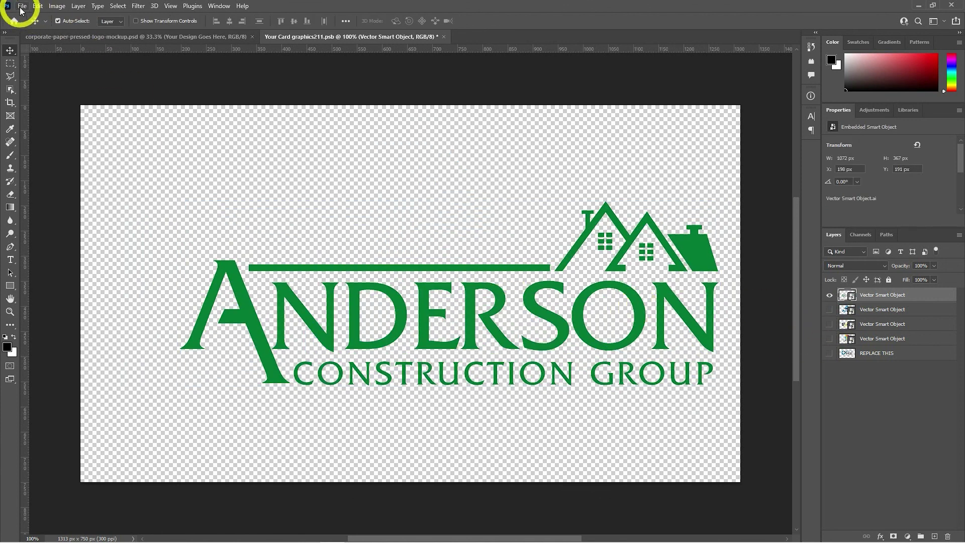
Save and close the smart object document to put the Anderson logo on the card mockup.
{"action": "left_click", "coordinate": [22, 7]}
{"action": "left_click", "coordinate": [41, 115]}
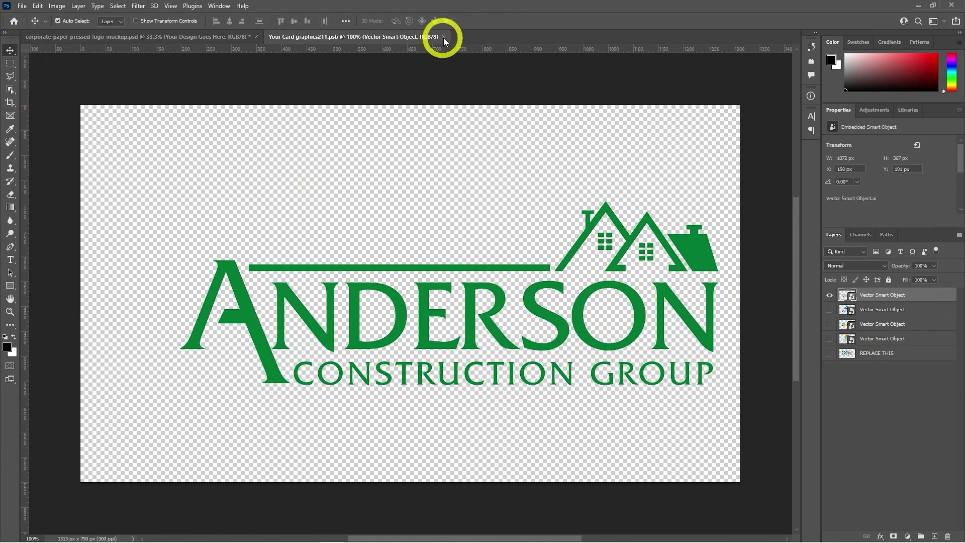
{"action": "left_click", "coordinate": [445, 38]}
{"action": "left_click", "coordinate": [663, 332], "text": "ctrl"}
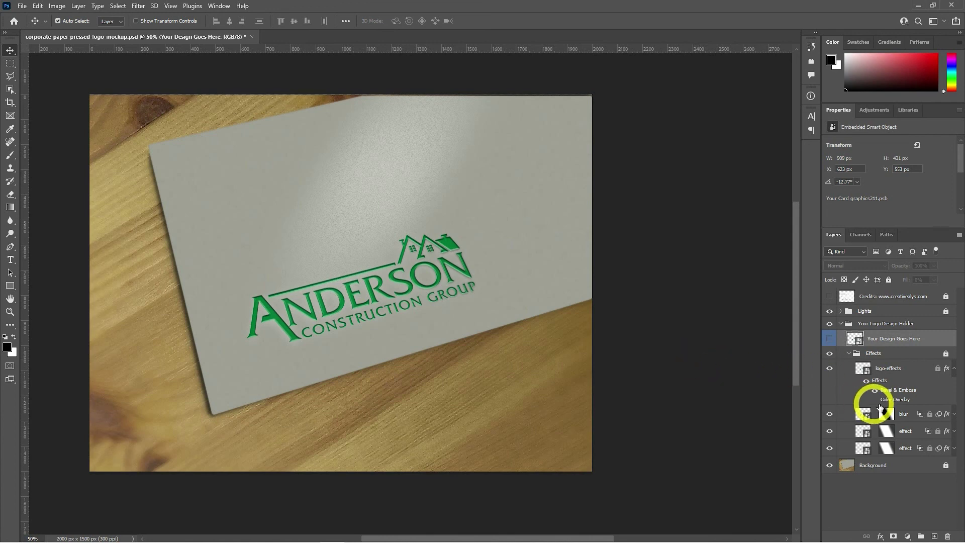
Reopen the smart object, and switch to Illustrator to copy the round Teslatté Café logo.
{"action": "double_click", "coordinate": [856, 338]}
{"action": "key", "text": "alt+Tab"}
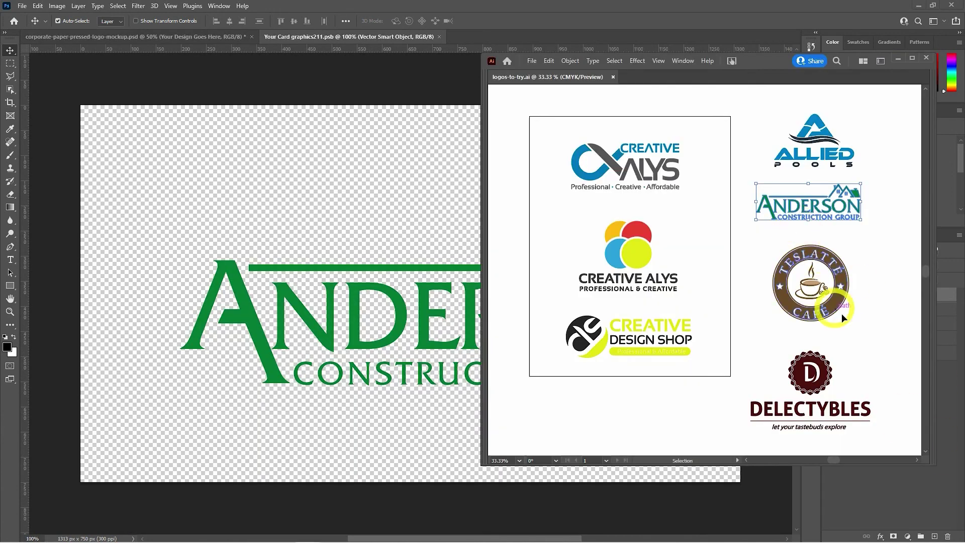
{"action": "left_click", "coordinate": [785, 257]}
{"action": "left_click", "coordinate": [549, 60]}
{"action": "left_click", "coordinate": [566, 98]}
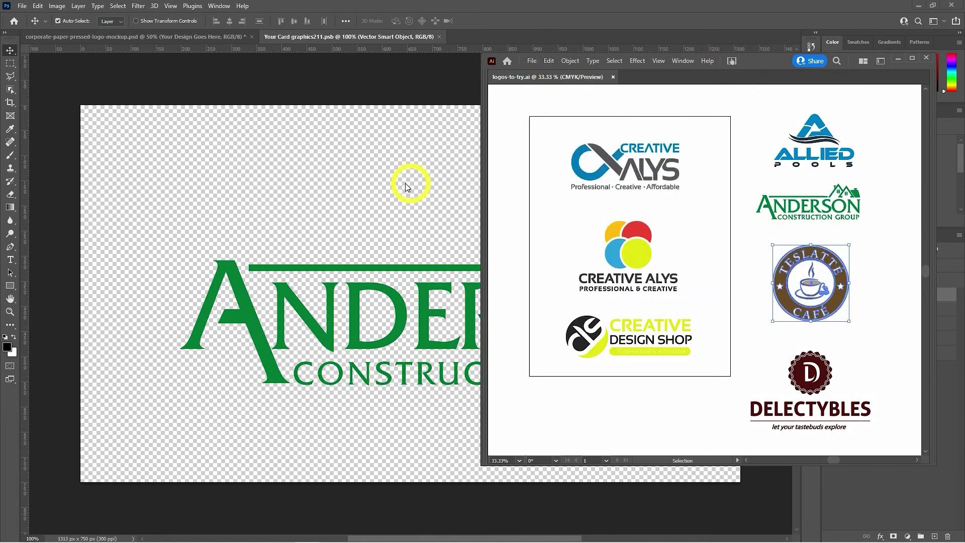
In Photoshop, paste the Teslatté Café logo as a Smart Object, about 585 px wide near the canvas's upper edge, and hide the Anderson logo.
{"action": "left_click", "coordinate": [407, 187]}
{"action": "key", "text": "ctrl+v"}
{"action": "left_click", "coordinate": [619, 133]}
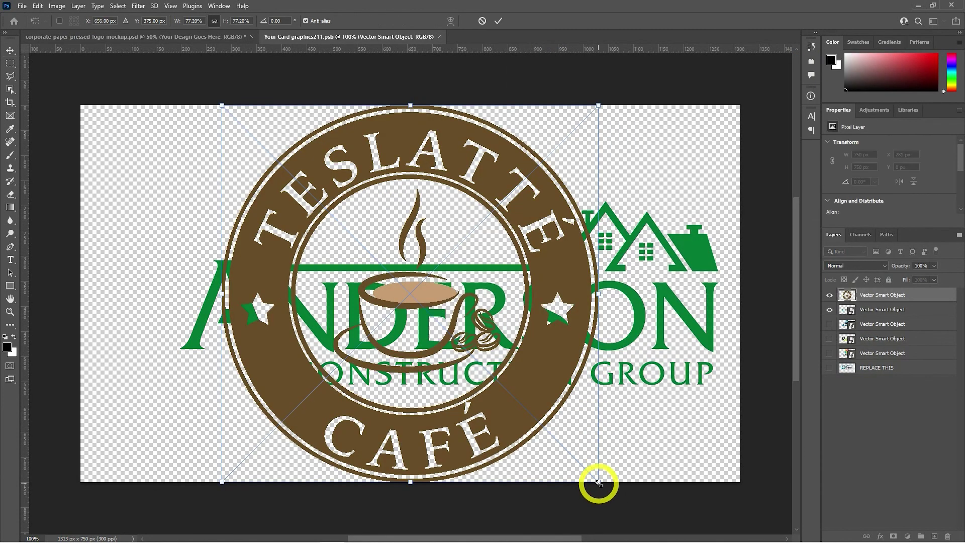
{"action": "left_click_drag", "start_coordinate": [599, 483], "coordinate": [553, 442]}
{"action": "left_click_drag", "start_coordinate": [504, 360], "coordinate": [464, 328]}
{"action": "key", "text": "Return"}
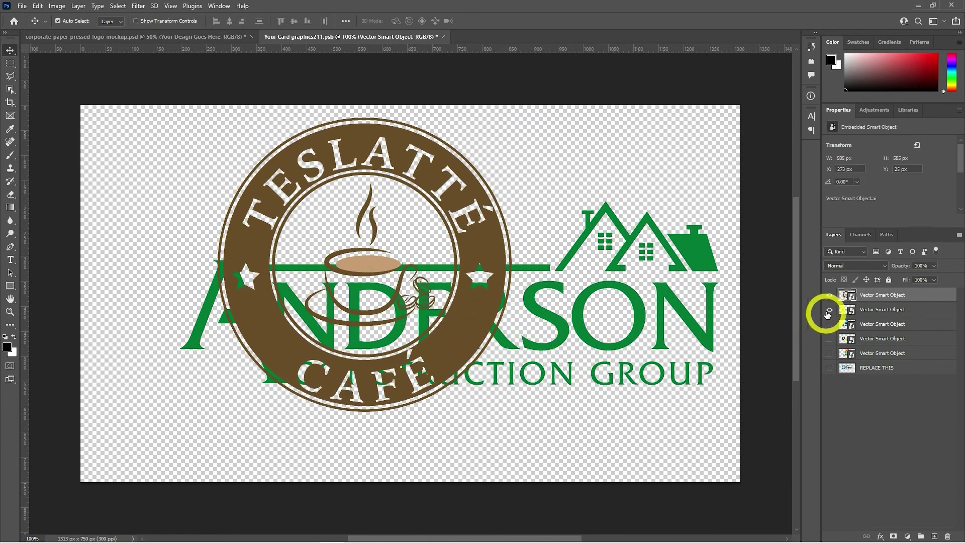
{"action": "left_click", "coordinate": [829, 310]}
Save and close the smart object document to apply the Teslatté Café logo to the card.
{"action": "left_click", "coordinate": [22, 5]}
{"action": "left_click", "coordinate": [33, 114]}
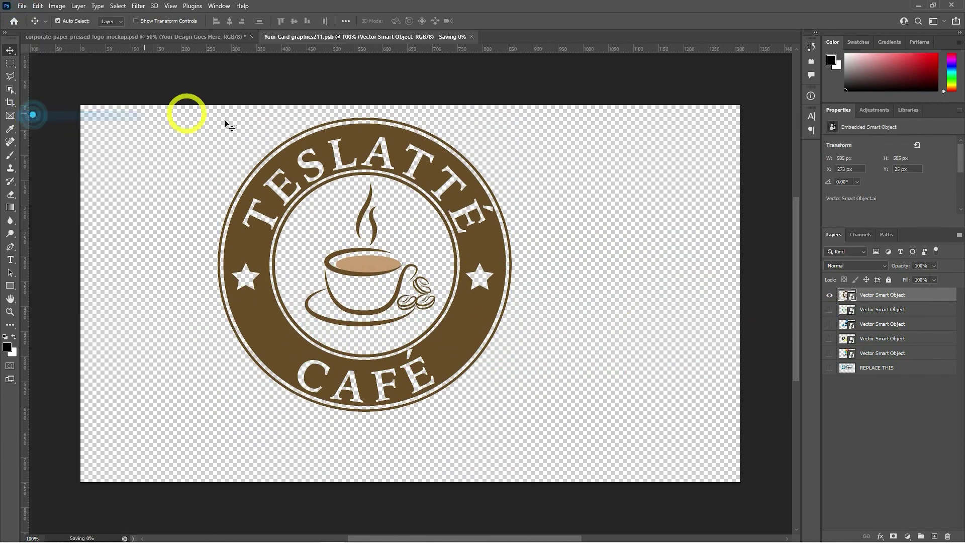
{"action": "left_click", "coordinate": [442, 37]}
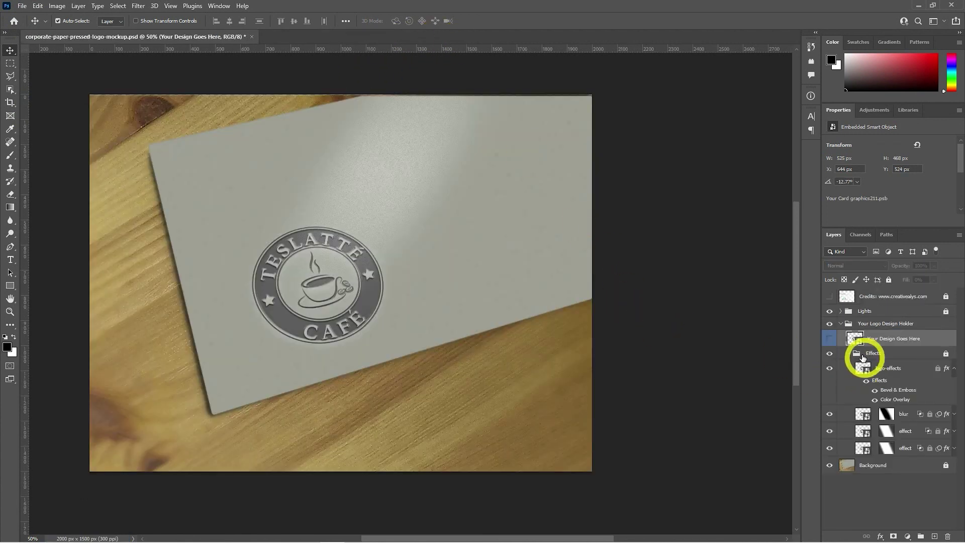
Reopen the smart object, move the Teslatté Café logo left to about X 203 px, and close it with the change applied.
{"action": "double_click", "coordinate": [856, 339]}
{"action": "left_click_drag", "start_coordinate": [493, 257], "coordinate": [461, 260]}
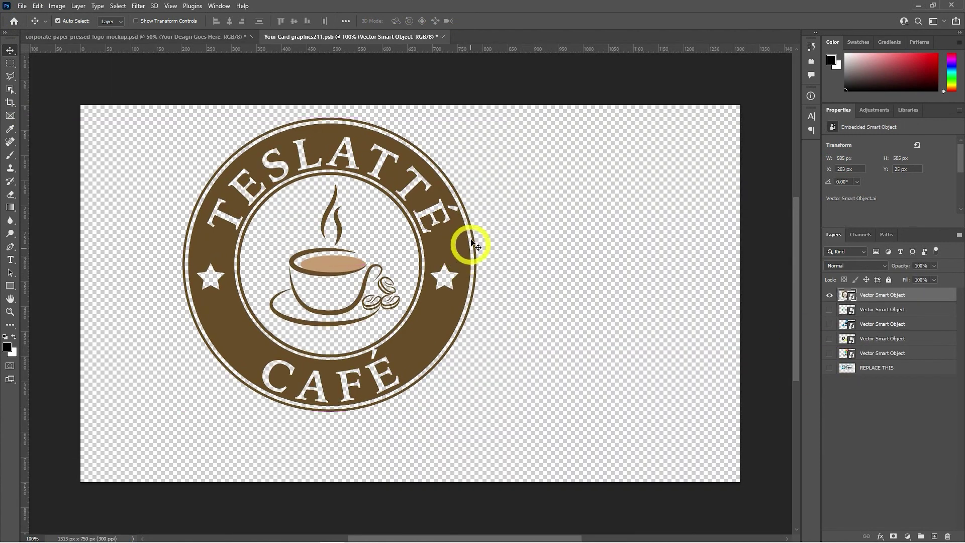
{"action": "left_click", "coordinate": [439, 40]}
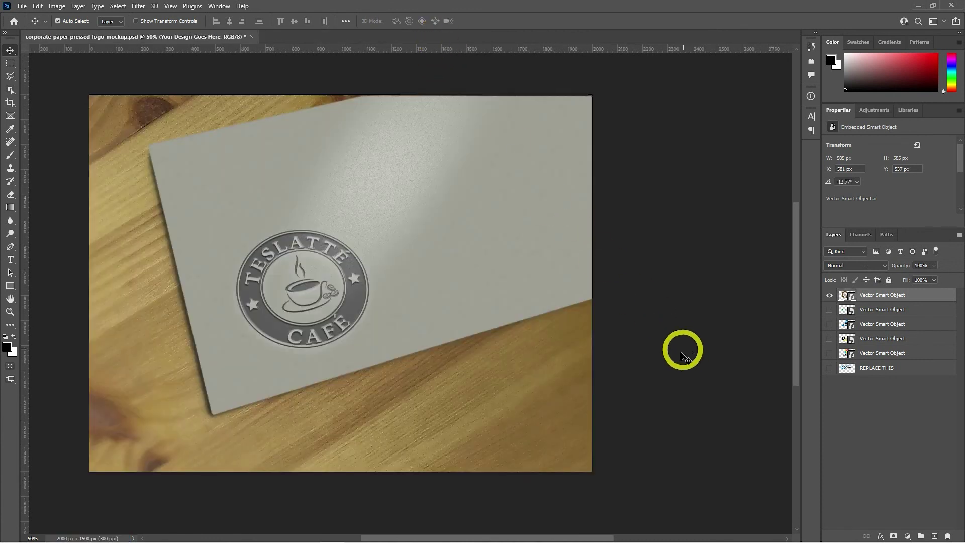
{"action": "key", "text": "ctrl+plus"}
{"action": "key", "text": "ctrl+minus"}
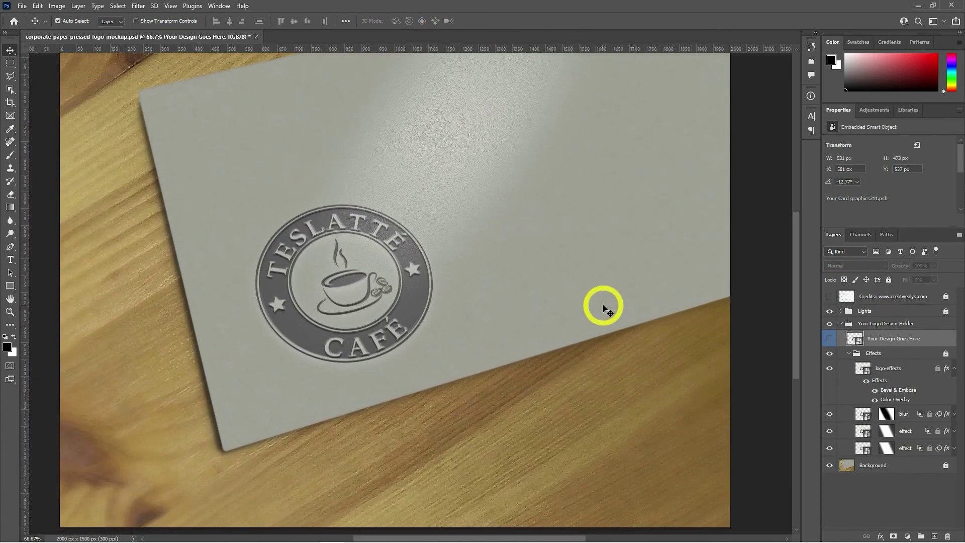
Turn off the logo-effects layer's Color Overlay to show the Teslatté Café logo in its original colors.
{"action": "left_click", "coordinate": [875, 400]}
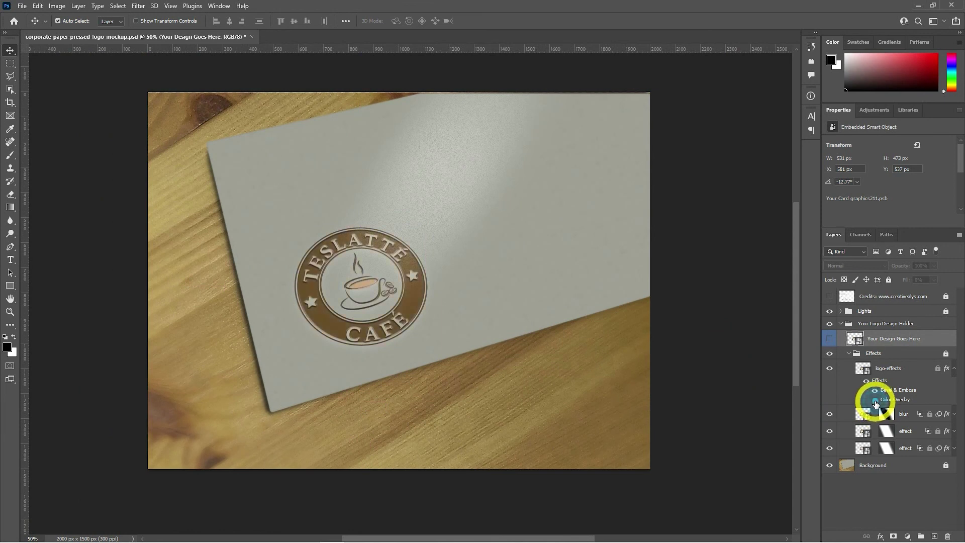
{"action": "left_click_drag", "start_coordinate": [683, 353], "coordinate": [711, 357]}
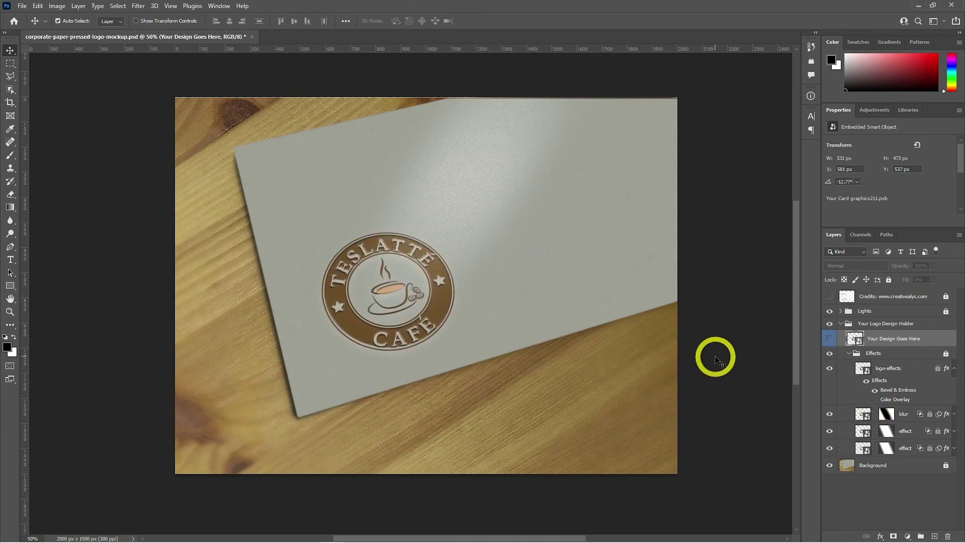
{"action": "key", "text": "ctrl+minus"}
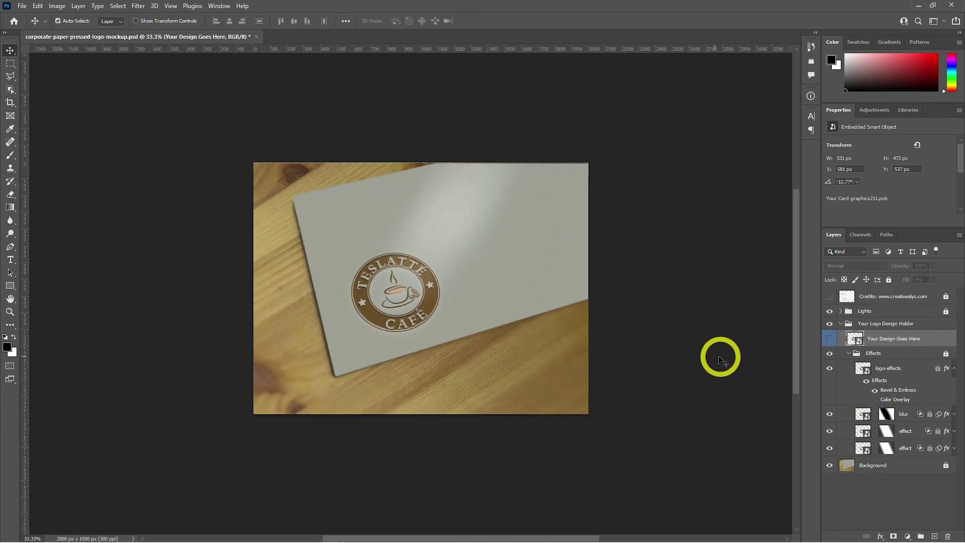
Reopen the smart object, and switch to Illustrator to copy the Delectybles logo.
{"action": "double_click", "coordinate": [855, 339]}
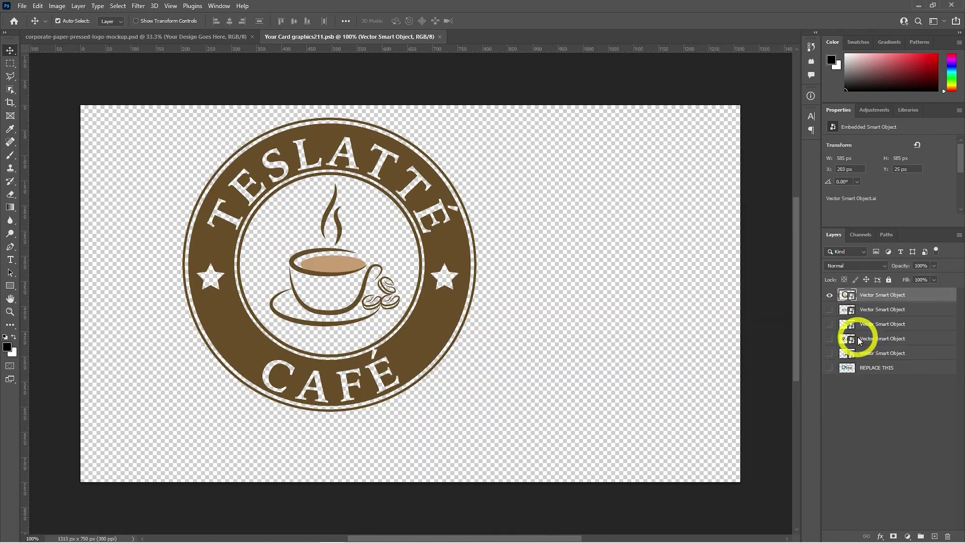
{"action": "key", "text": "alt+Tab"}
{"action": "left_click_drag", "start_coordinate": [880, 341], "coordinate": [795, 278]}
{"action": "left_click", "coordinate": [548, 60]}
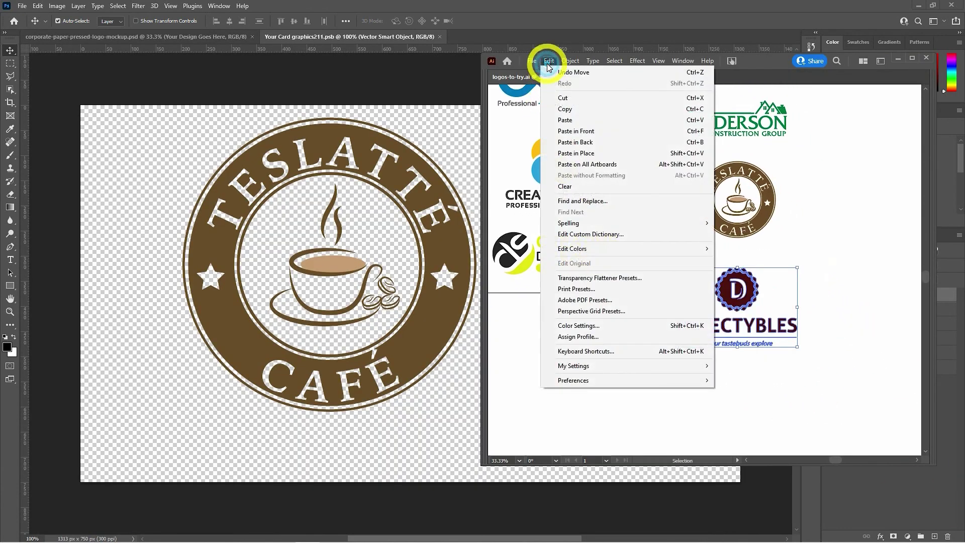
{"action": "left_click", "coordinate": [559, 106]}
Switch to Photoshop, paste the Delectybles logo as a smart object in the logo document, and scale it to about 53.5%.
{"action": "left_click", "coordinate": [445, 129]}
{"action": "left_click", "coordinate": [38, 6]}
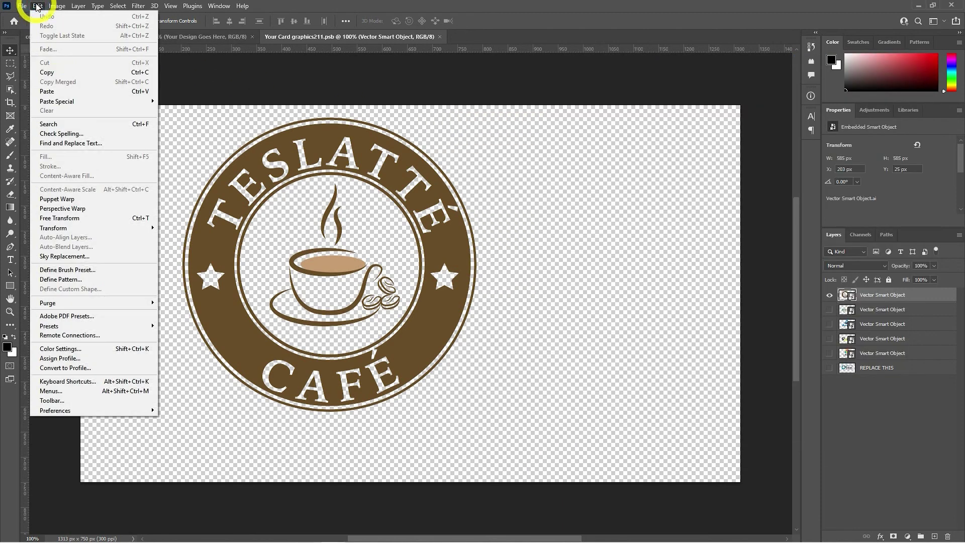
{"action": "left_click", "coordinate": [101, 92]}
{"action": "left_click", "coordinate": [614, 131]}
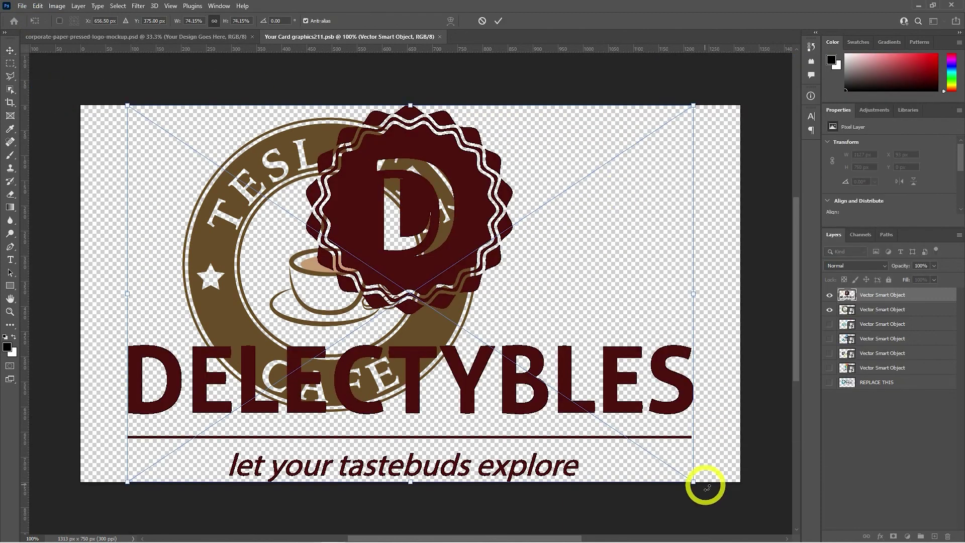
{"action": "left_click_drag", "start_coordinate": [704, 482], "coordinate": [614, 432]}
{"action": "key", "text": "Return"}
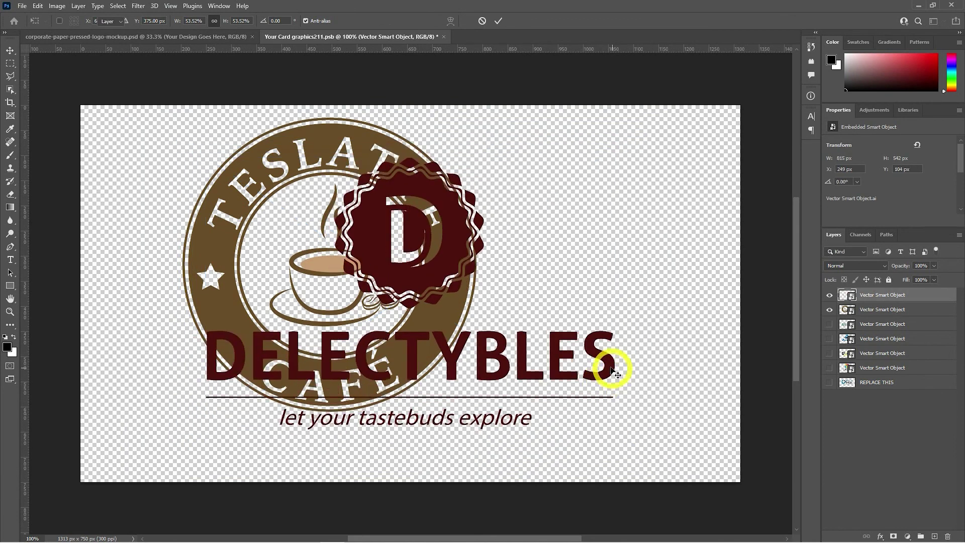
Move the Delectybles logo up to about Y 68 px with the Teslatté Café layer hidden, and save the change to the mockup.
{"action": "mouse_move", "coordinate": [610, 367]}
{"action": "left_mouse_down"}
{"action": "mouse_move", "coordinate": [608, 340]}
{"action": "mouse_move", "coordinate": [610, 348]}
{"action": "left_mouse_up"}
{"action": "left_click", "coordinate": [830, 309]}
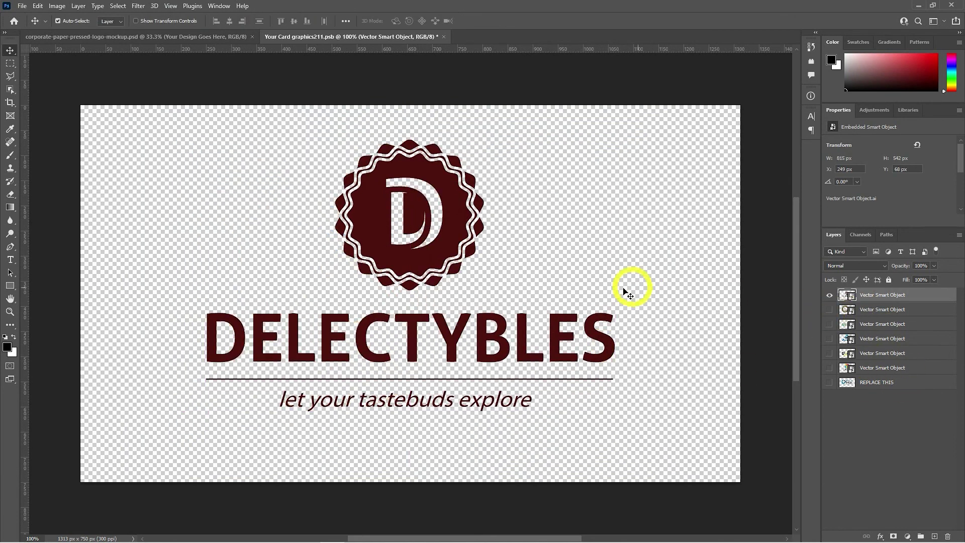
{"action": "key", "text": "ctrl+s"}
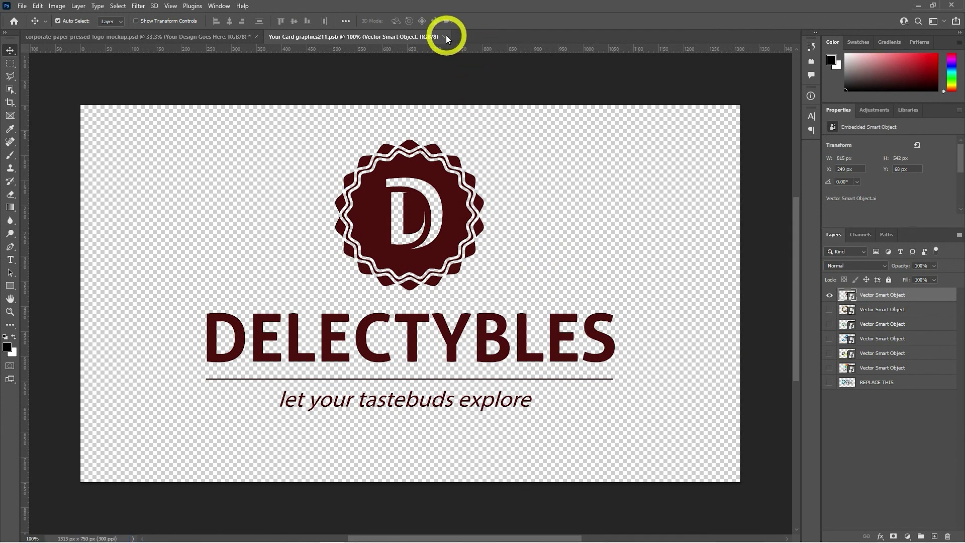
{"action": "key", "text": "ctrl+Tab"}
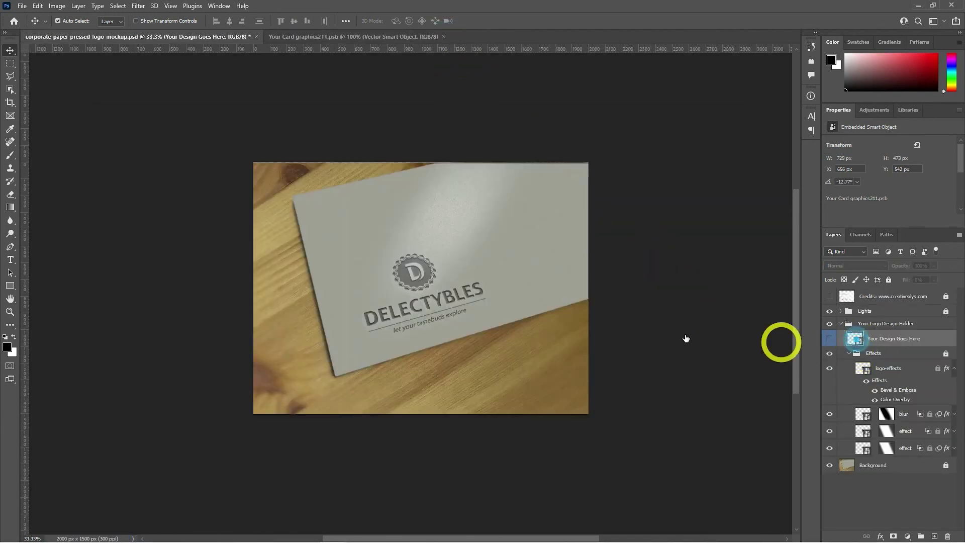
Return to the smart object, move the Delectybles logo left to about X 182 px, and close it with the change saved.
{"action": "key", "text": "ctrl+Tab"}
{"action": "key", "text": "ctrl+s"}
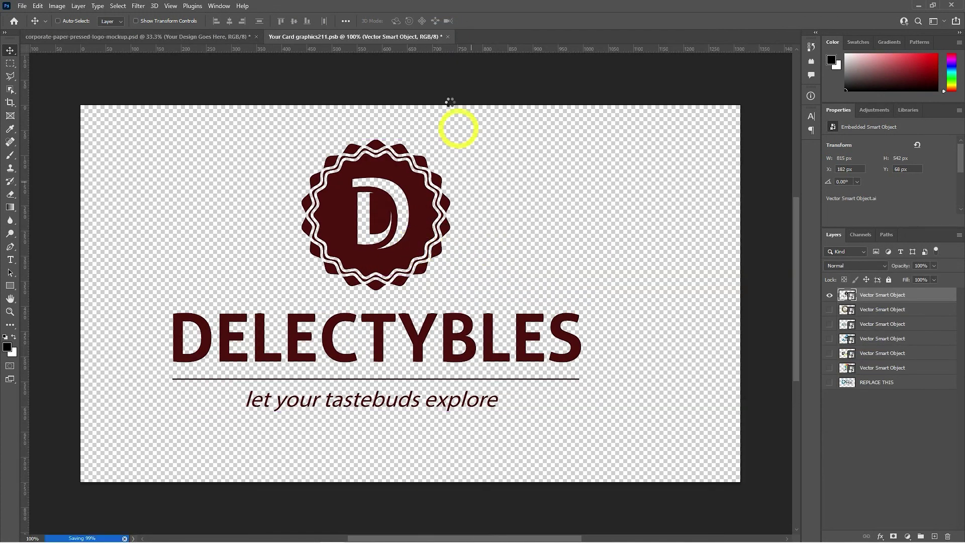
{"action": "left_click", "coordinate": [447, 37]}
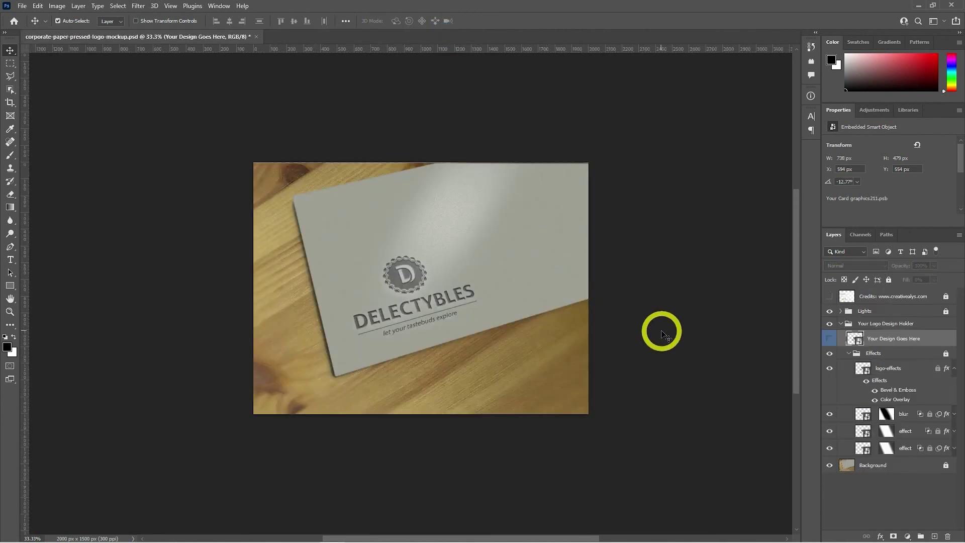
Examine the Delectybles logo up close in its original colors, and turn the logo-effects layer's Color Overlay back on.
{"action": "key", "text": "ctrl+plus"}
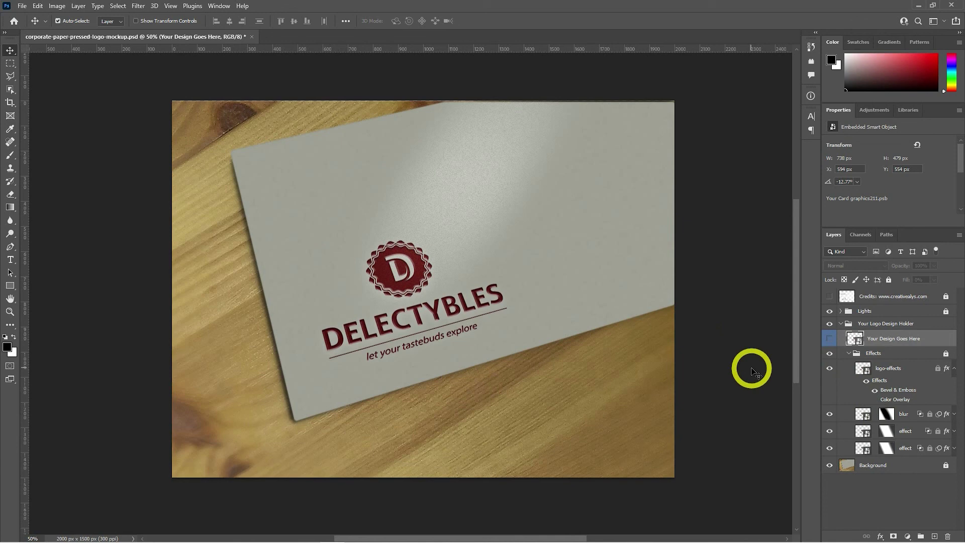
{"action": "key", "text": "ctrl+plus"}
{"action": "key", "text": "ctrl+plus"}
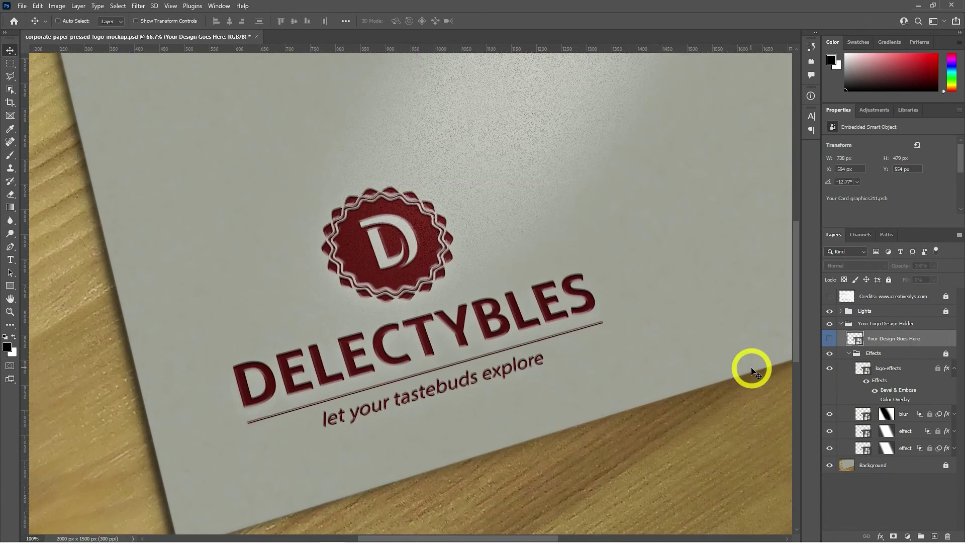
{"action": "key", "text": "ctrl+minus"}
{"action": "key", "text": "ctrl+minus"}
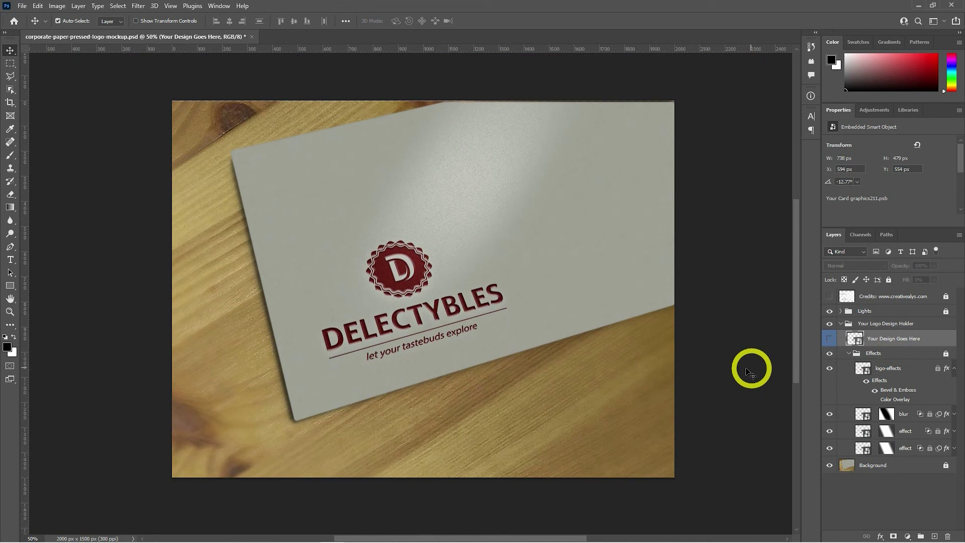
{"action": "left_click", "coordinate": [875, 400]}
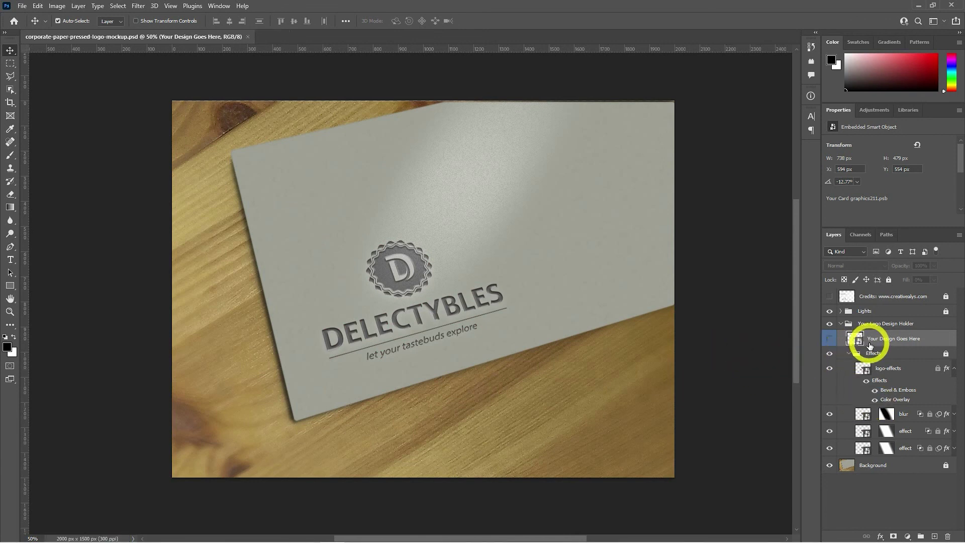
Reopen the Your Design Goes Here smart object and hide the Delectybles logo layer.
{"action": "double_click", "coordinate": [858, 338]}
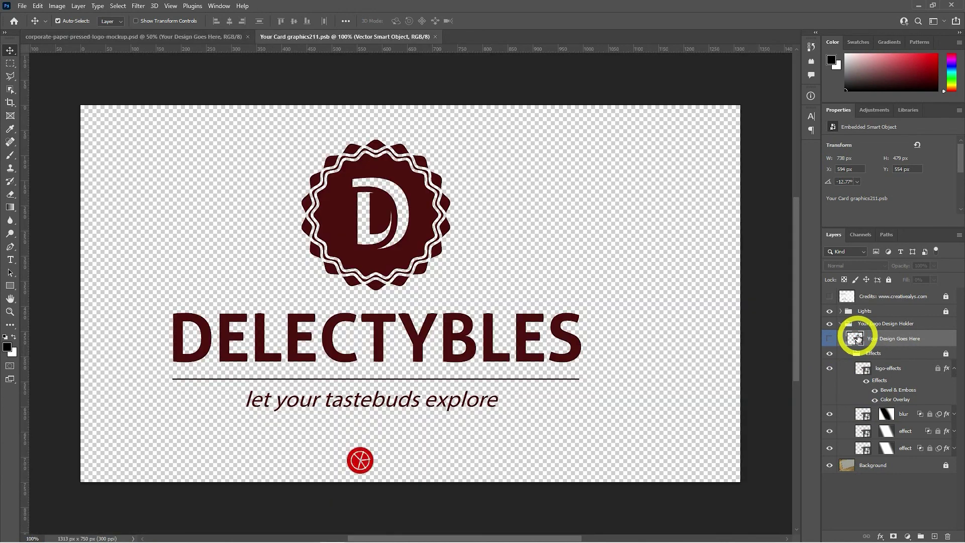
{"action": "left_click", "coordinate": [832, 305]}
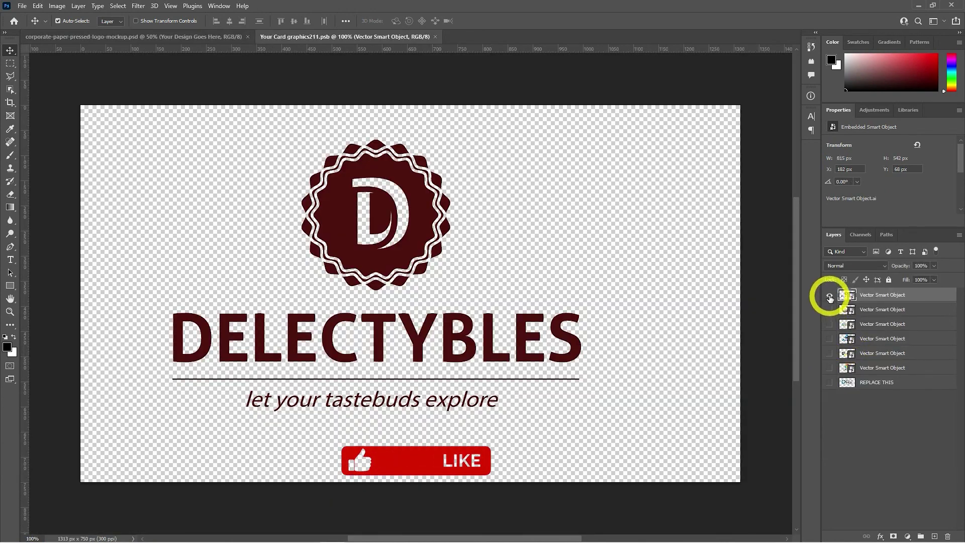
{"action": "left_click", "coordinate": [830, 295]}
Preview the REPLACE THIS layer and the Creative Design Shop logo one after the other, hiding each again.
{"action": "left_click", "coordinate": [829, 383]}
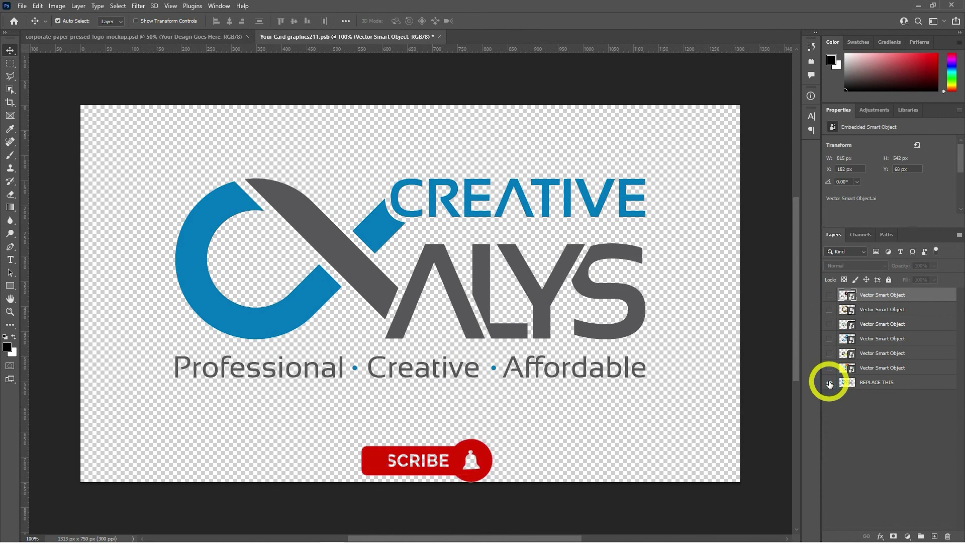
{"action": "left_click", "coordinate": [829, 382]}
{"action": "left_click", "coordinate": [830, 354]}
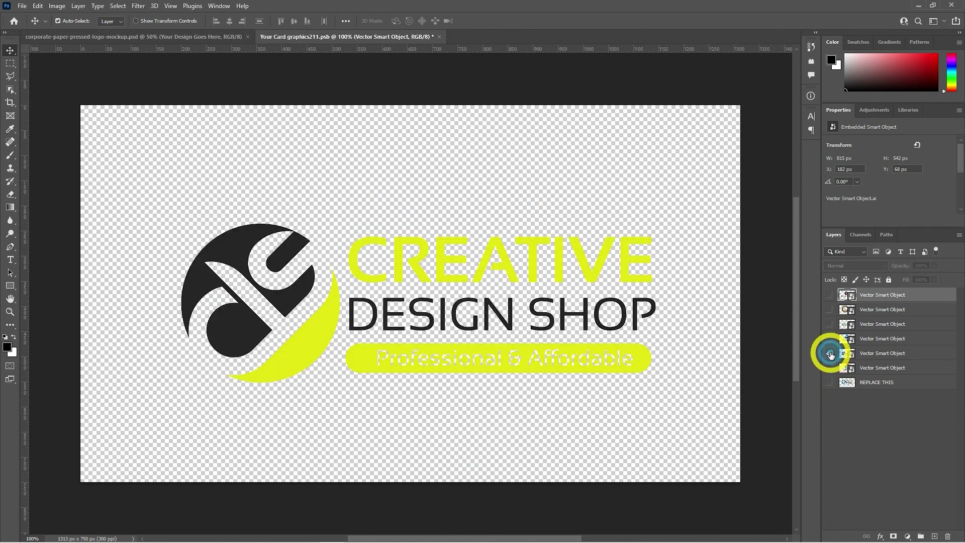
{"action": "left_click", "coordinate": [830, 354]}
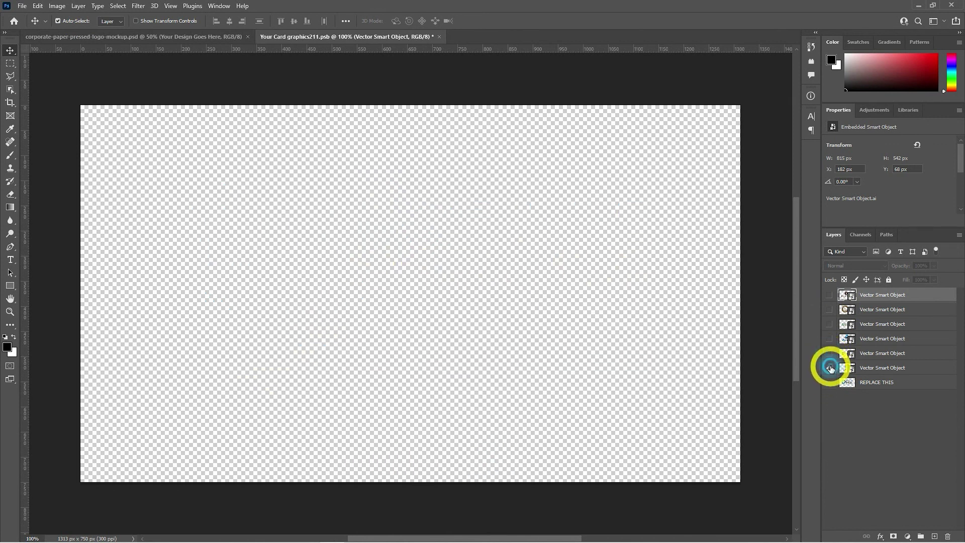
Show the Creative Alys logo with the four colored circles, and save and close the smart object.
{"action": "left_click", "coordinate": [830, 368]}
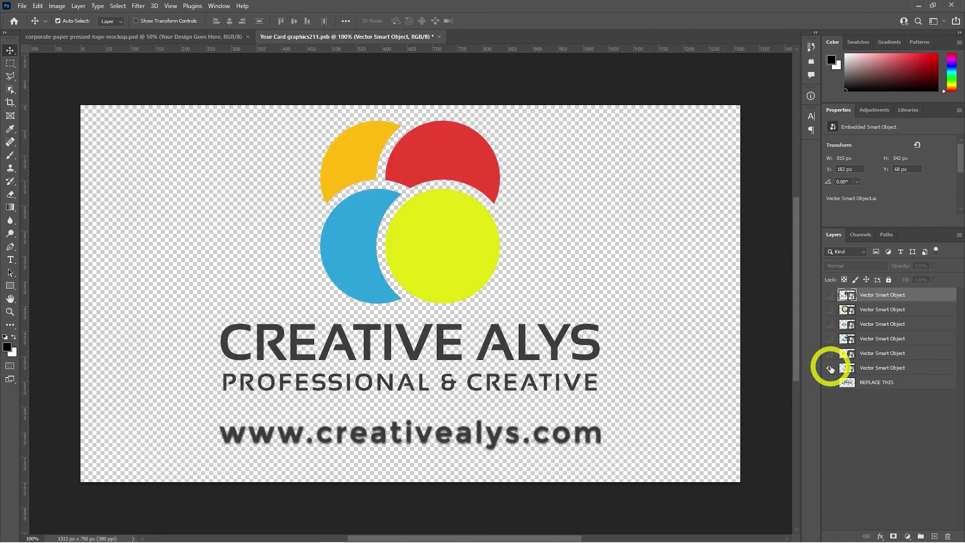
{"action": "key", "text": "ctrl+s"}
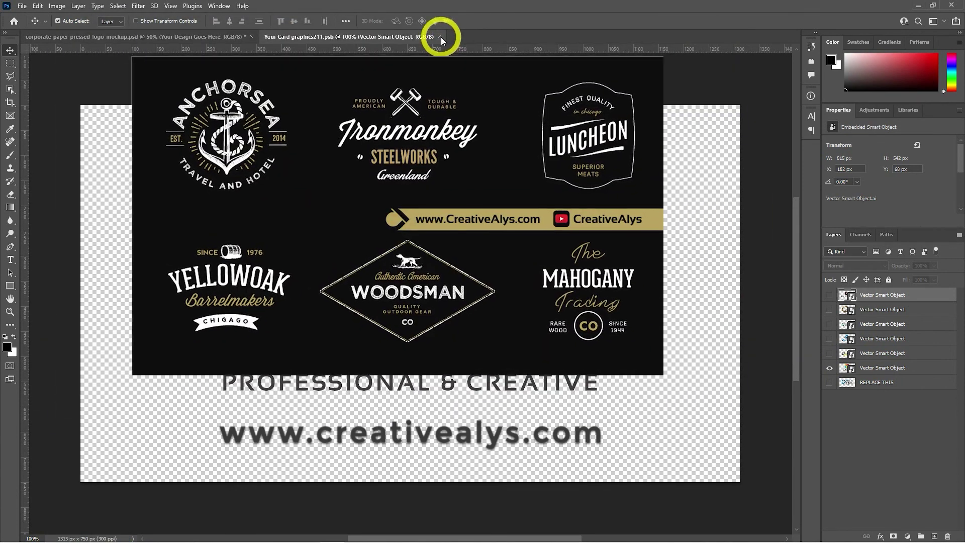
{"action": "left_click", "coordinate": [440, 37]}
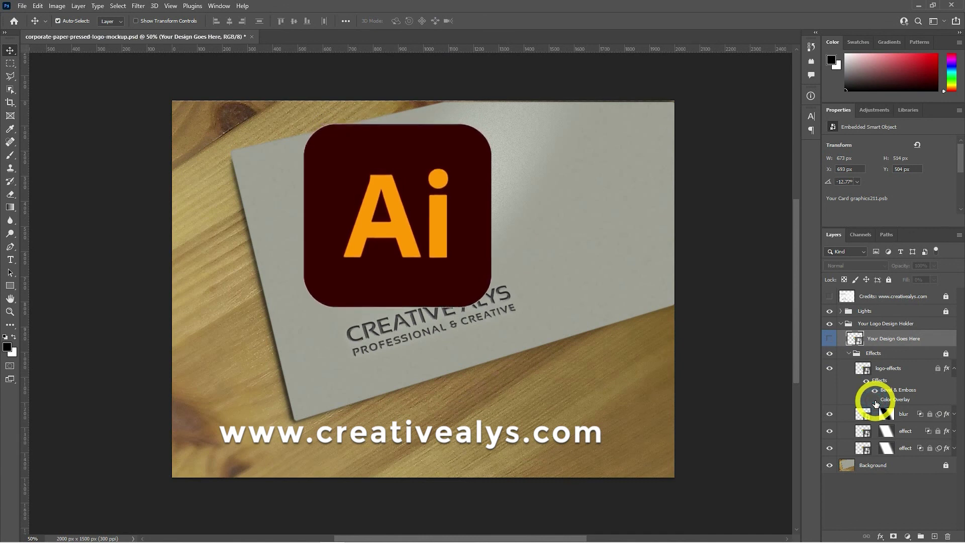
Toggle the logo-effects layer's Color Overlay to compare the Creative Alys logo with and without it, leaving the effect on.
{"action": "left_click", "coordinate": [875, 401]}
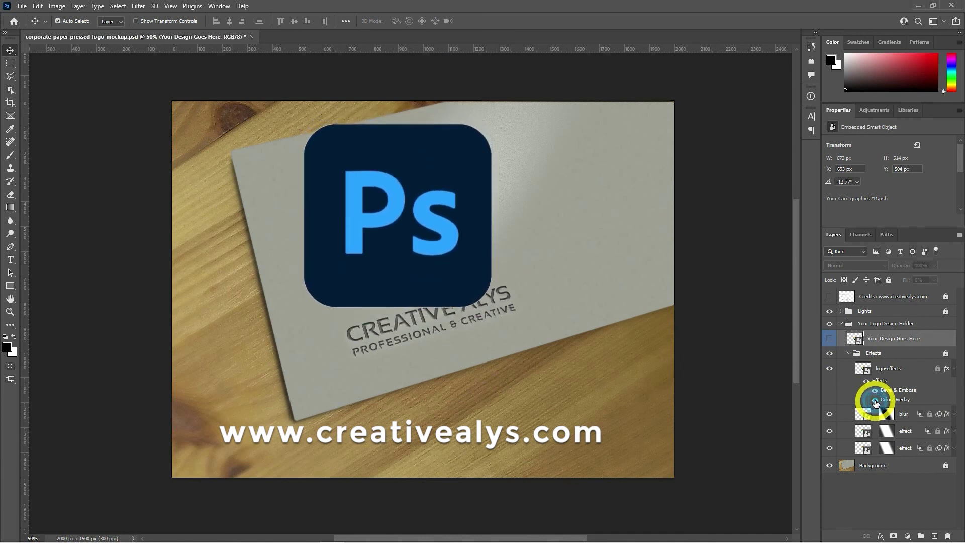
{"action": "left_click", "coordinate": [875, 401]}
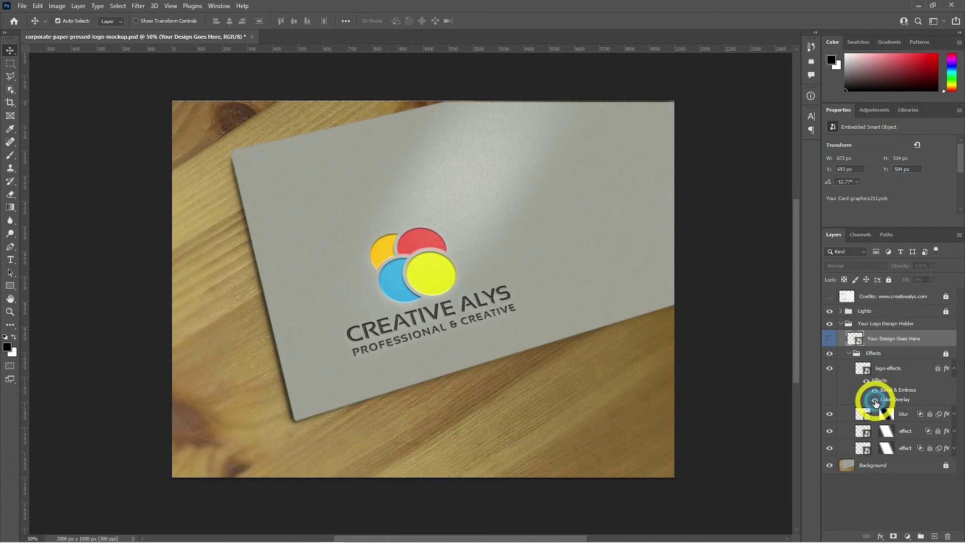
{"action": "left_click", "coordinate": [875, 401]}
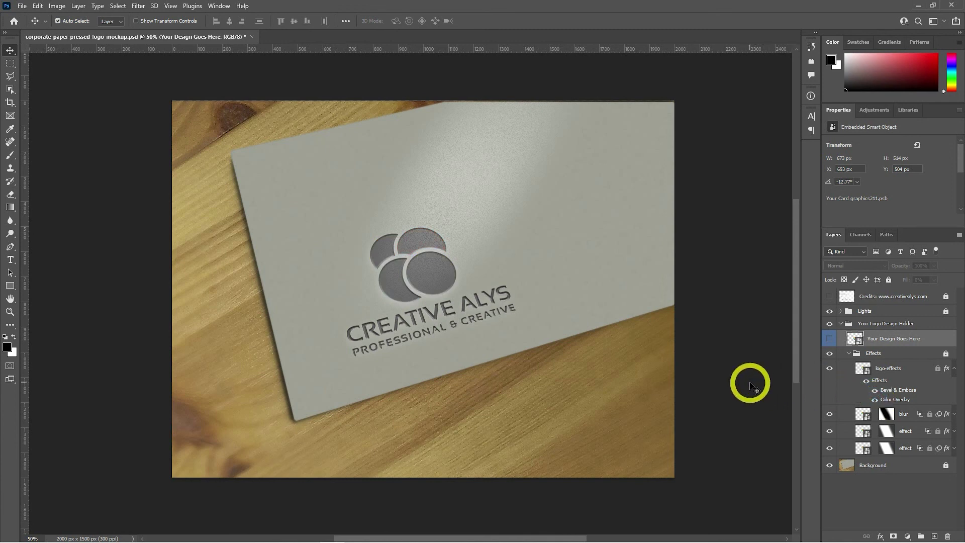